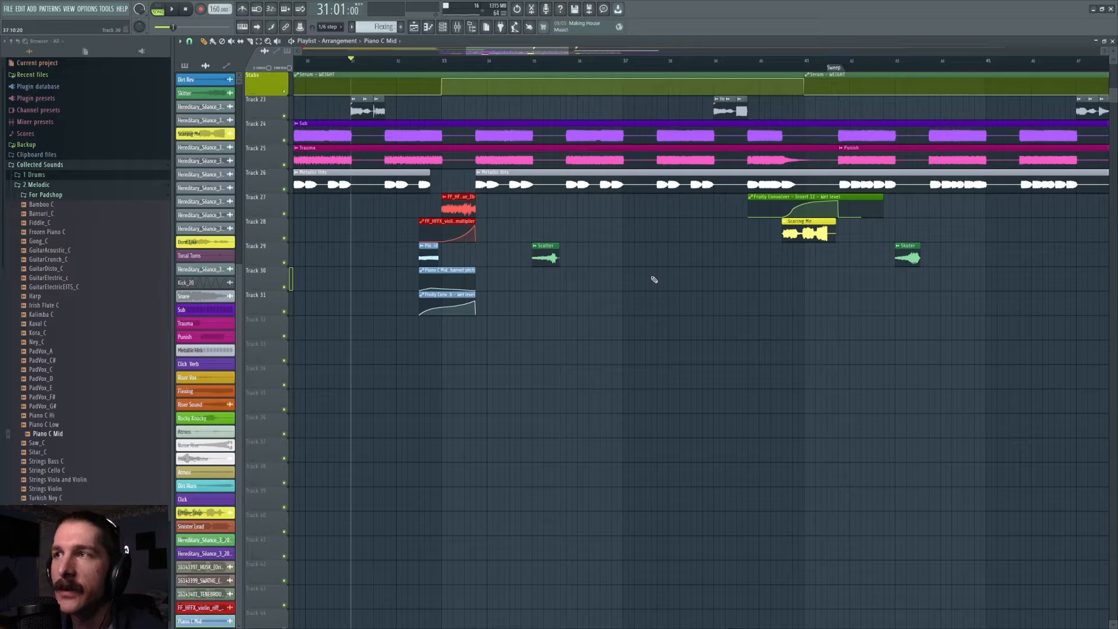
Step: Play the full arrangement from bar 31, and set the playhead to 32:09:00, where the piano clip starts
{"action": "key", "text": "space"}
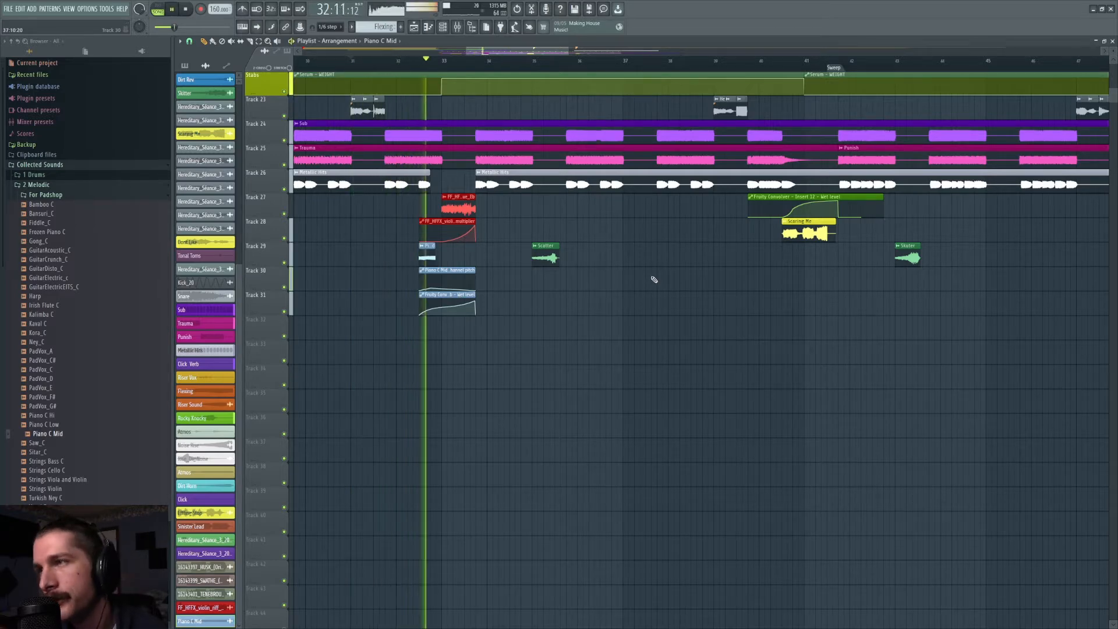
{"action": "key", "text": "space"}
{"action": "left_click", "coordinate": [425, 60]}
{"action": "left_click_drag", "start_coordinate": [421, 60], "coordinate": [419, 60]}
Step: Solo tracks 27 to 31 by muting the others, and play the transition layers from 32:09:00
{"action": "right_click", "coordinate": [285, 214]}
{"action": "left_click", "coordinate": [284, 238]}
{"action": "left_click_drag", "start_coordinate": [284, 262], "coordinate": [285, 310]}
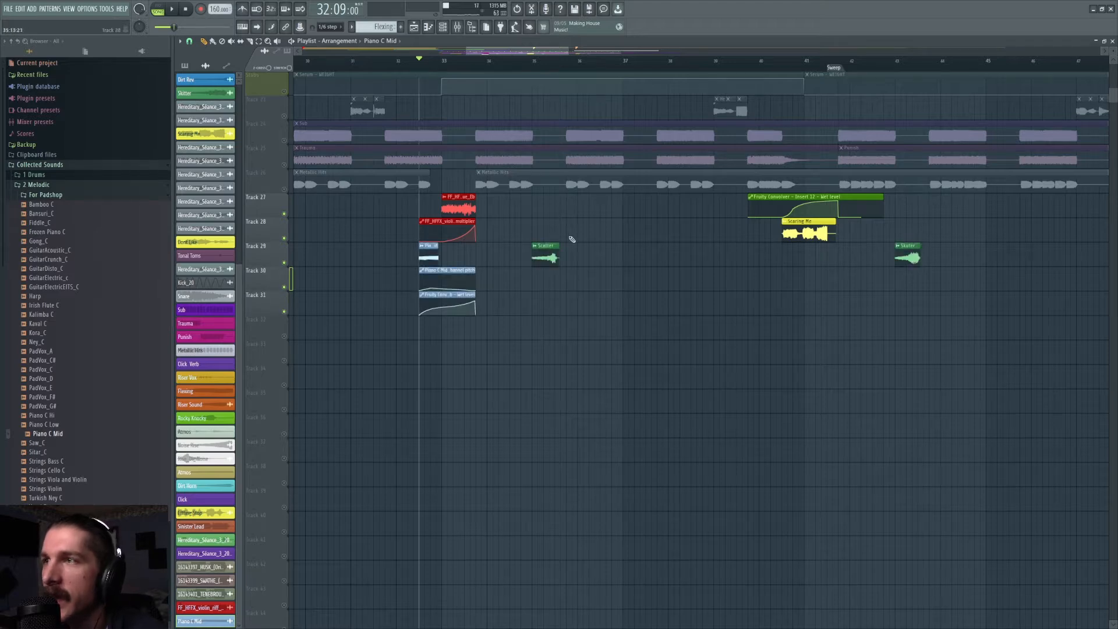
{"action": "key", "text": "space"}
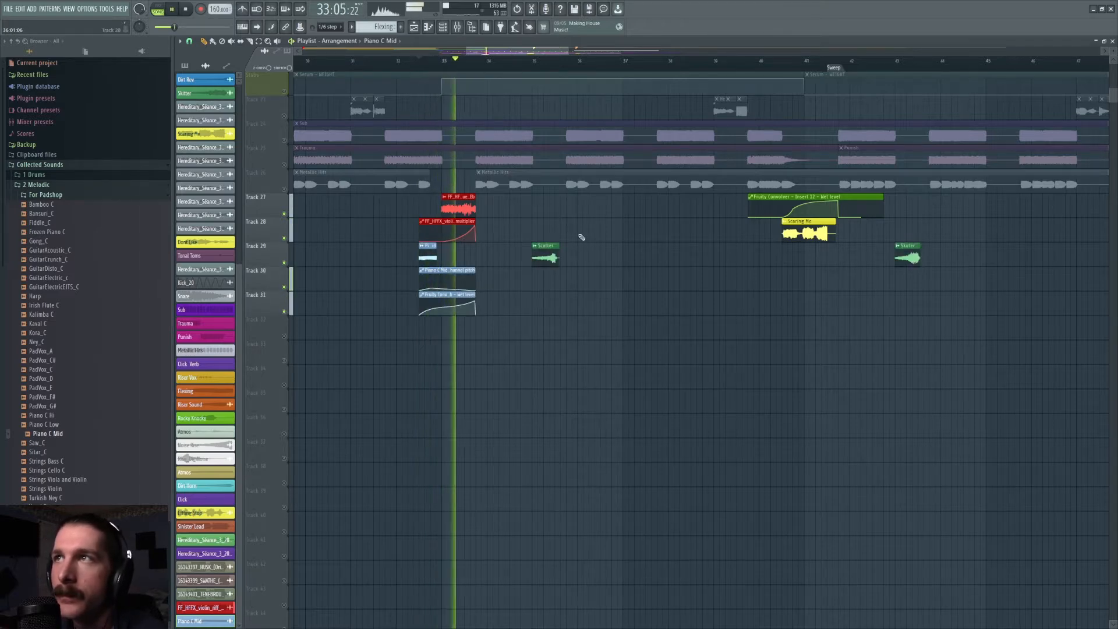
{"action": "key", "text": "space"}
{"action": "scroll", "coordinate": [444, 62], "scroll_direction": "up", "scroll_amount": 3}
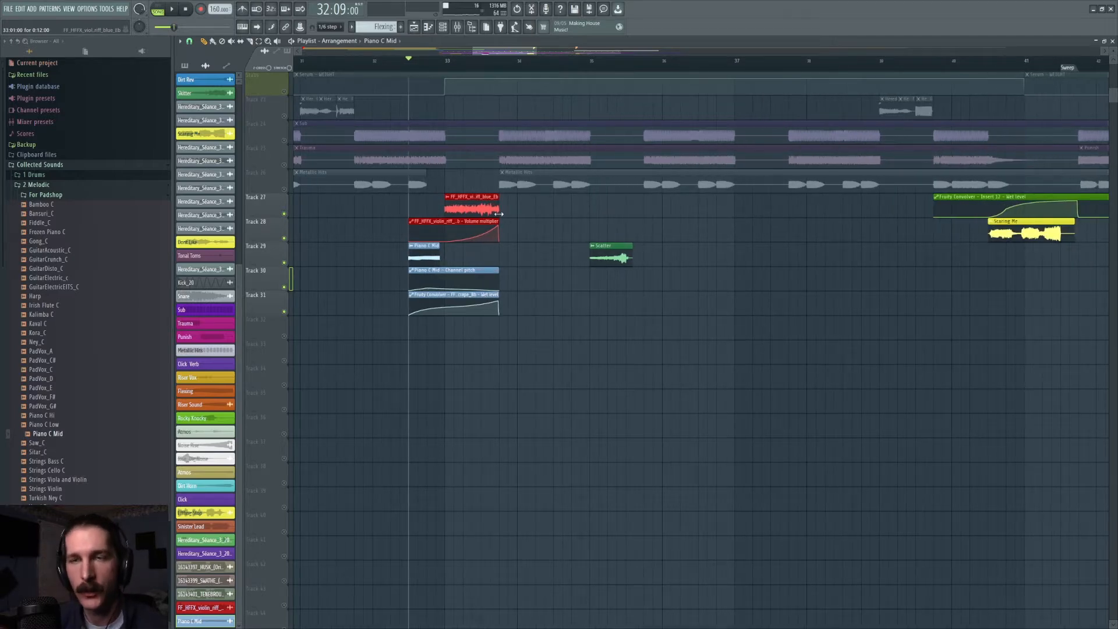
Step: Mute tracks 27, 29, 30 and 31, leaving the violin volume automation on track 28 active
{"action": "left_click", "coordinate": [290, 215]}
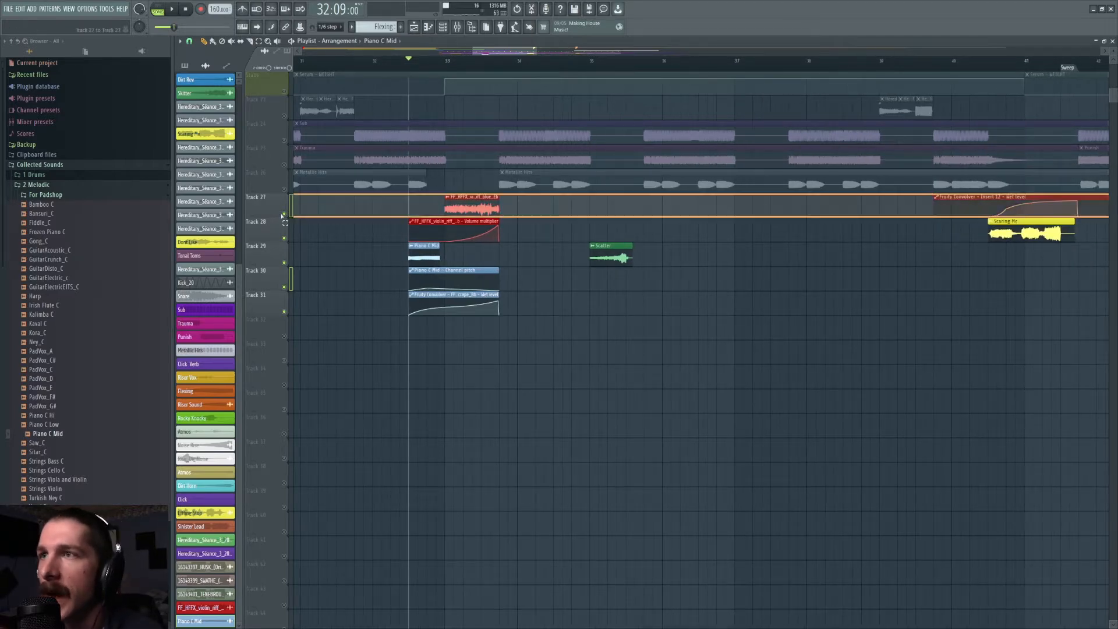
{"action": "right_click", "coordinate": [284, 214]}
{"action": "left_click", "coordinate": [284, 239]}
{"action": "right_click", "coordinate": [284, 213]}
{"action": "right_click", "coordinate": [284, 238]}
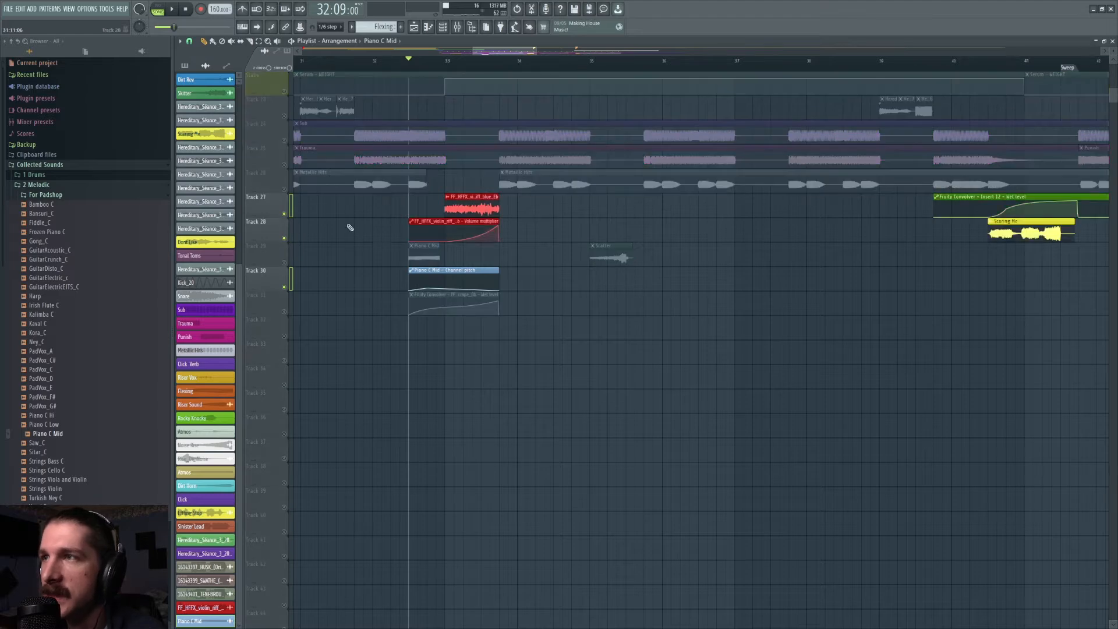
{"action": "left_click", "coordinate": [281, 215]}
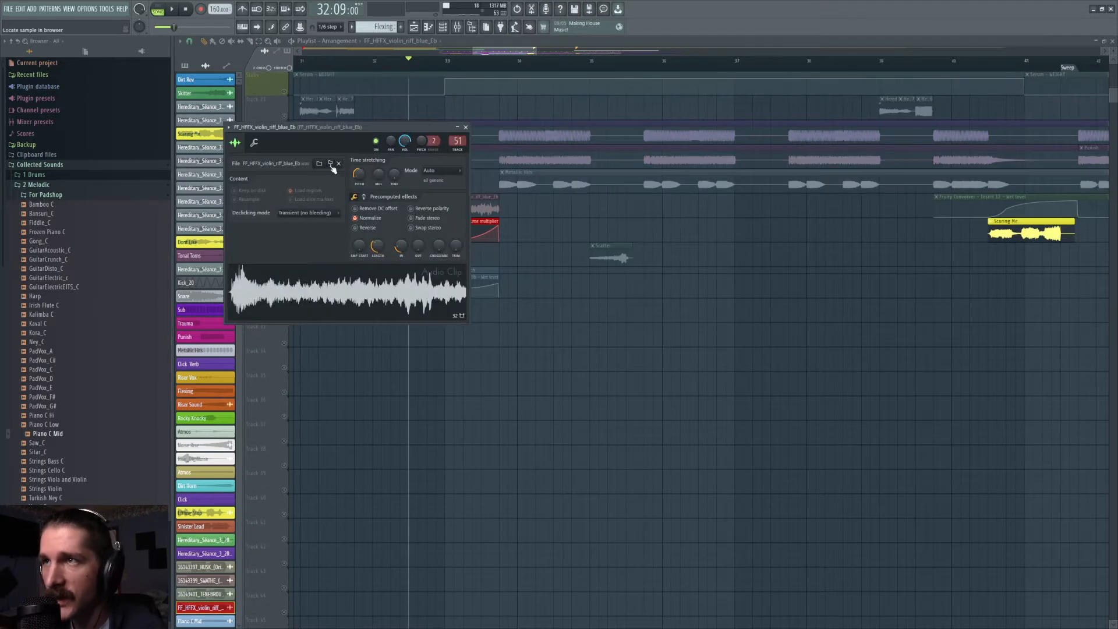
Step: Locate the FF_HFFX_violin_riff_blue_Eb sample in the browser and audition neighbouring horror samples, including the violin and DT_ sounds
{"action": "left_click", "coordinate": [331, 164]}
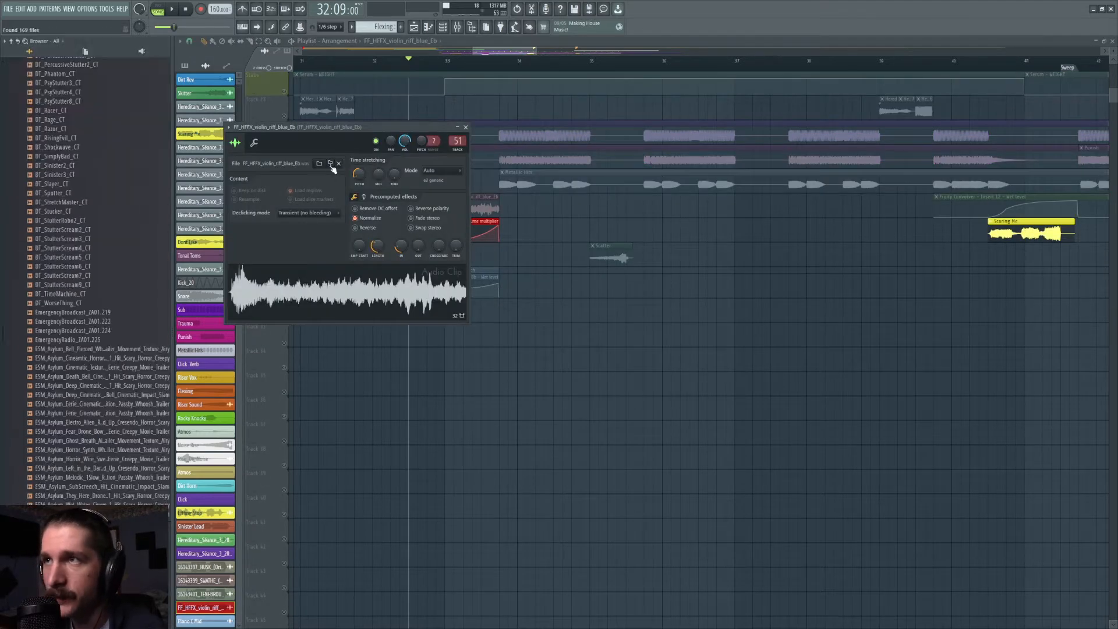
{"action": "scroll", "coordinate": [87, 268], "scroll_direction": "down", "scroll_amount": 6}
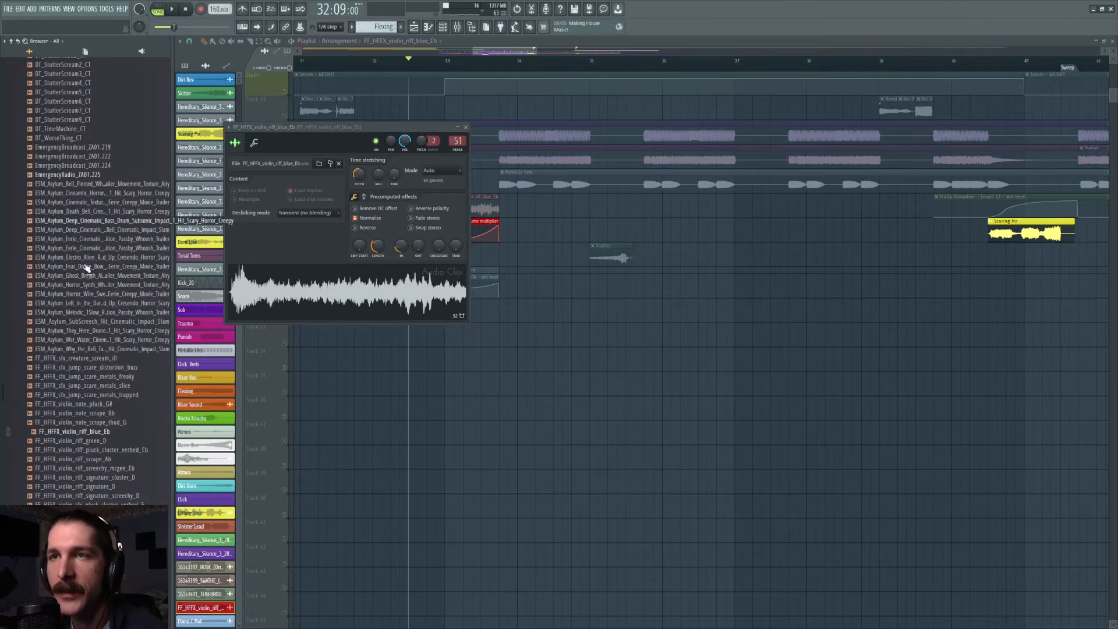
{"action": "left_click", "coordinate": [87, 422]}
{"action": "left_click", "coordinate": [100, 404]}
{"action": "left_click", "coordinate": [103, 441]}
{"action": "left_click", "coordinate": [107, 478]}
{"action": "left_click", "coordinate": [80, 248]}
{"action": "left_click", "coordinate": [78, 129]}
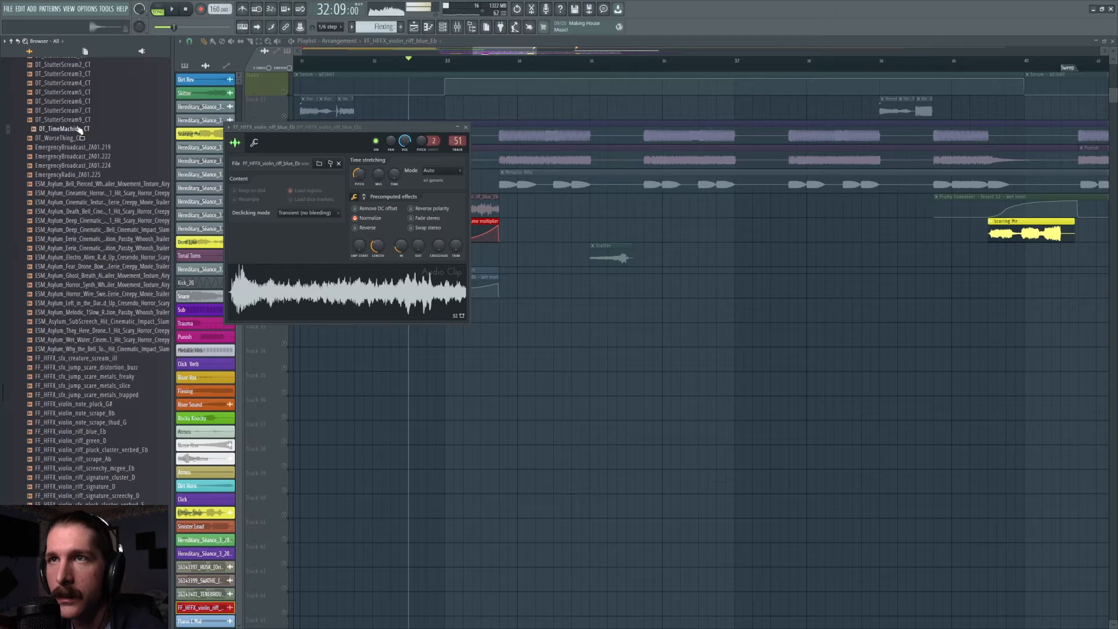
{"action": "scroll", "coordinate": [80, 132], "scroll_direction": "up", "scroll_amount": 4}
{"action": "left_click", "coordinate": [80, 138]}
{"action": "scroll", "coordinate": [101, 295], "scroll_direction": "down", "scroll_amount": 4}
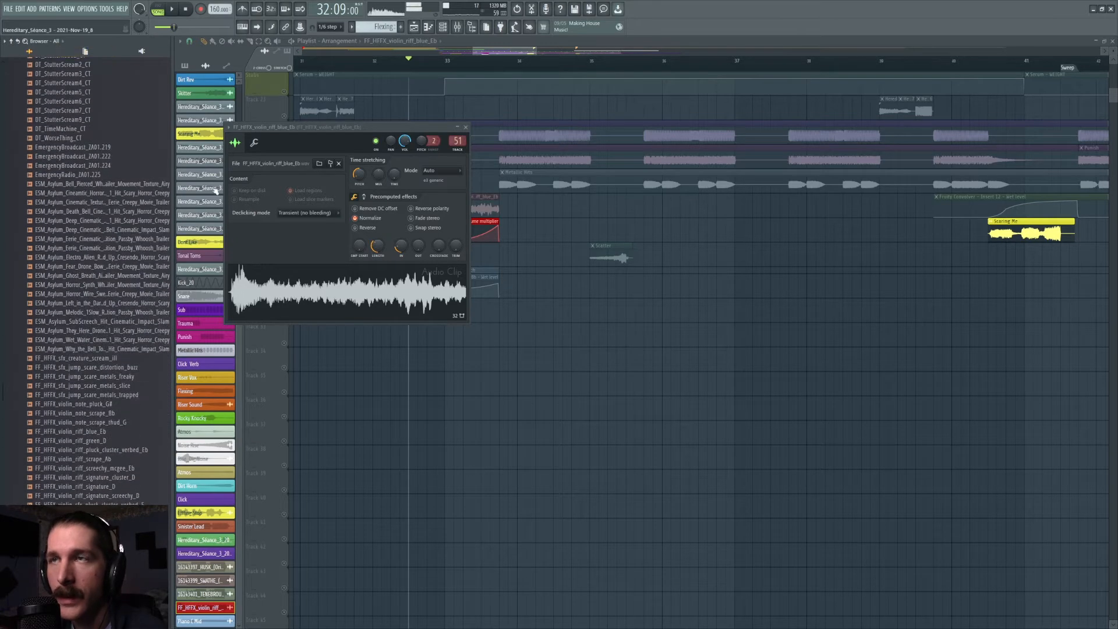
{"action": "left_click", "coordinate": [93, 148]}
{"action": "left_click", "coordinate": [116, 405]}
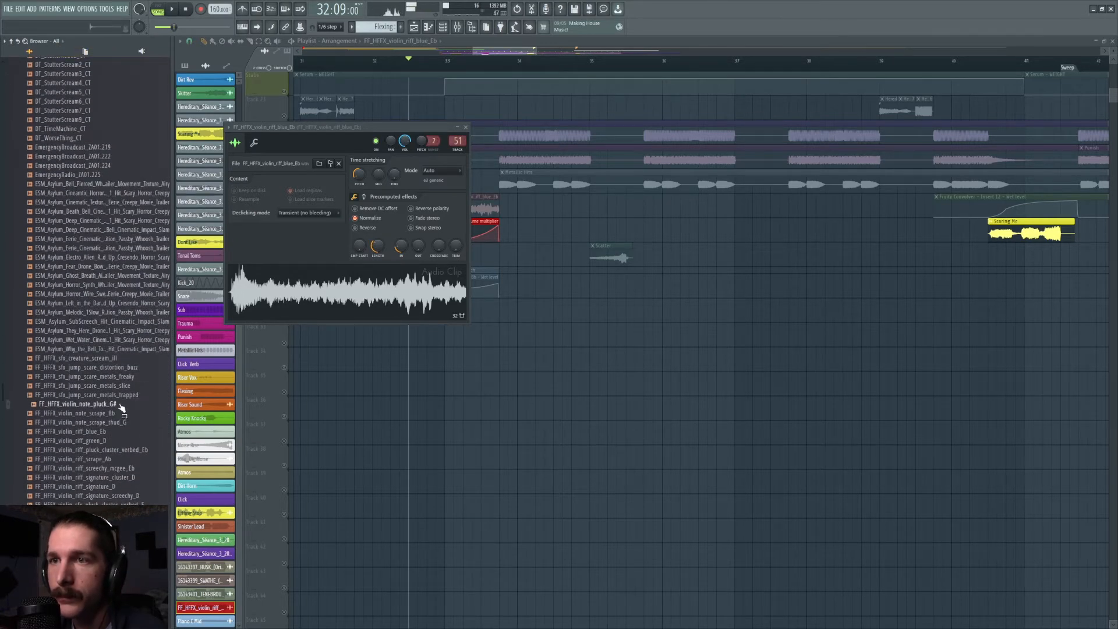
{"action": "left_click", "coordinate": [466, 127]}
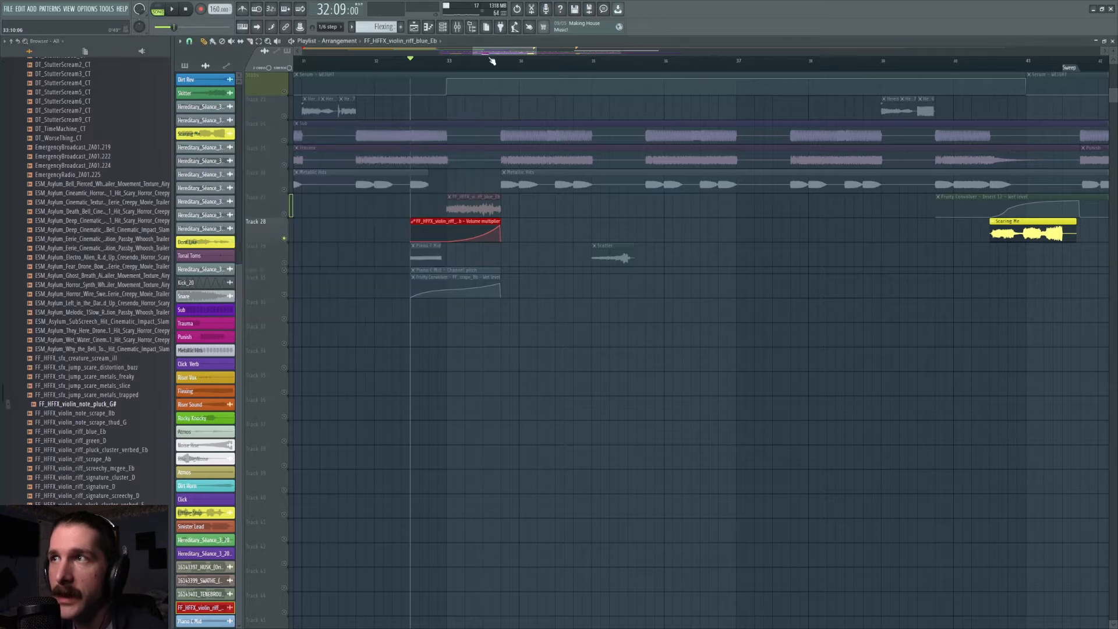
Step: Unmute the violin riff's track 27 and set the playhead to 33:01:00
{"action": "scroll", "coordinate": [492, 61], "scroll_direction": "down", "scroll_amount": 2}
{"action": "left_click", "coordinate": [284, 214]}
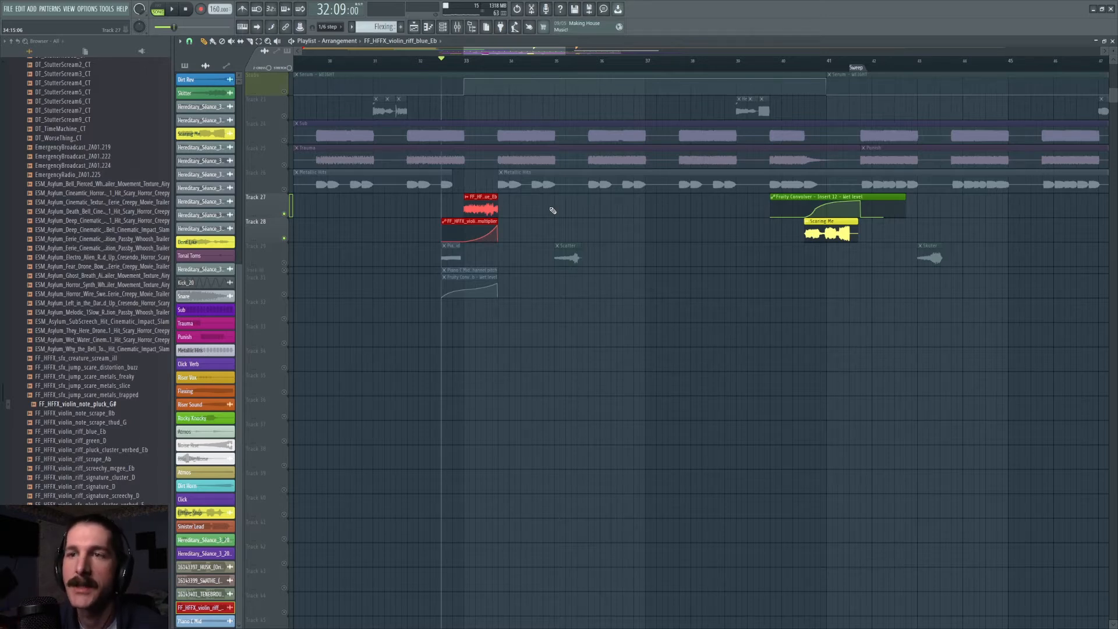
{"action": "left_click", "coordinate": [468, 62]}
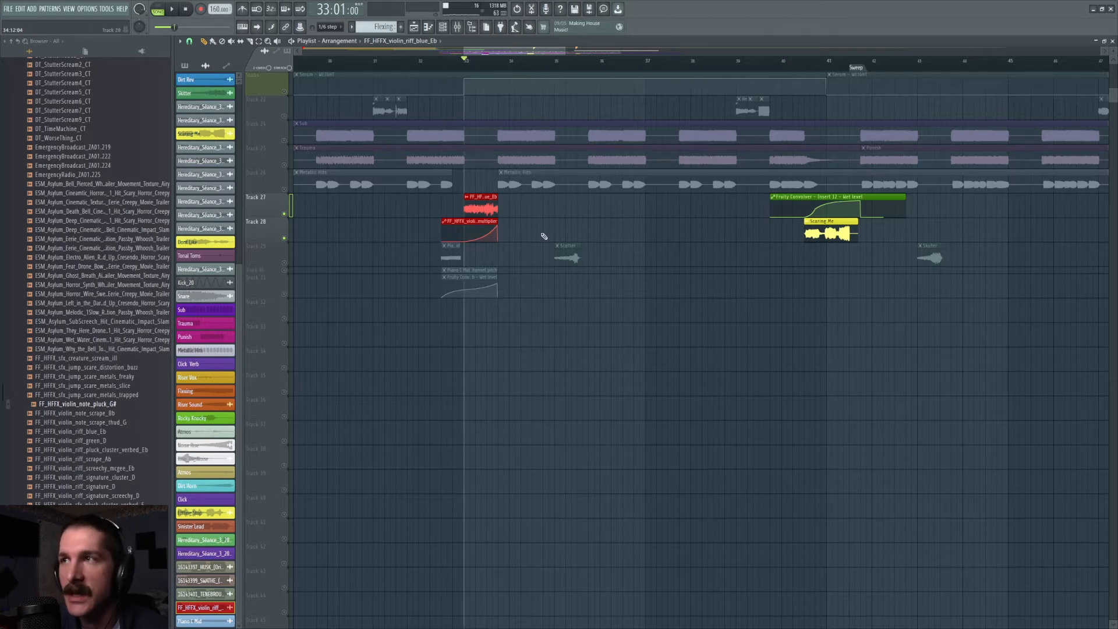
Step: Try the violin riff clip with Normalize off and on, and with a different fade-in amount
{"action": "double_click", "coordinate": [483, 205]}
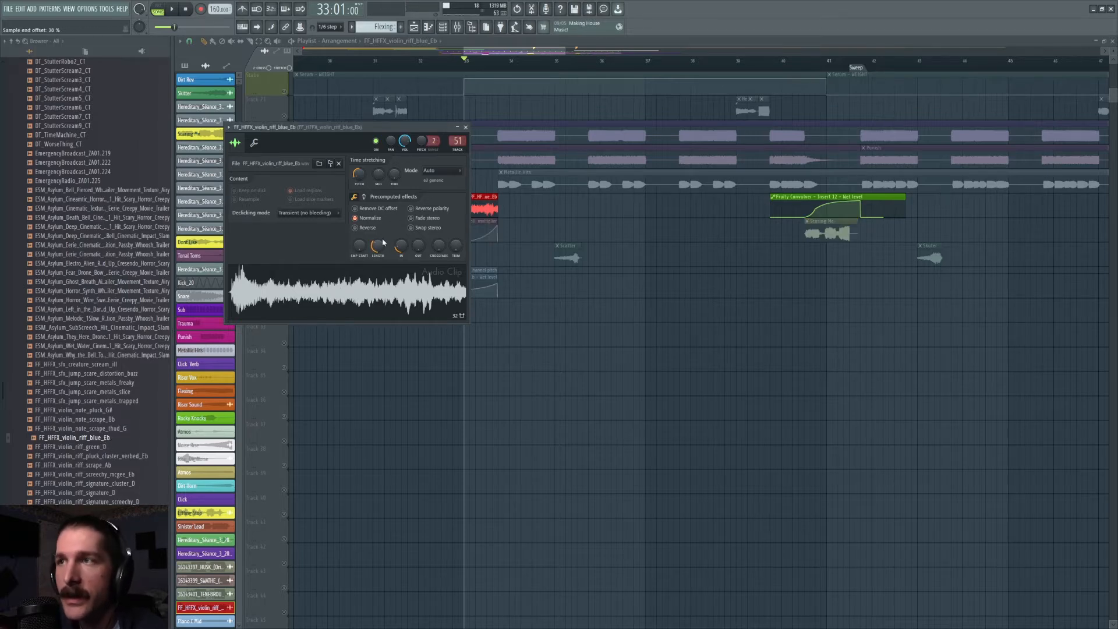
{"action": "left_click", "coordinate": [370, 225]}
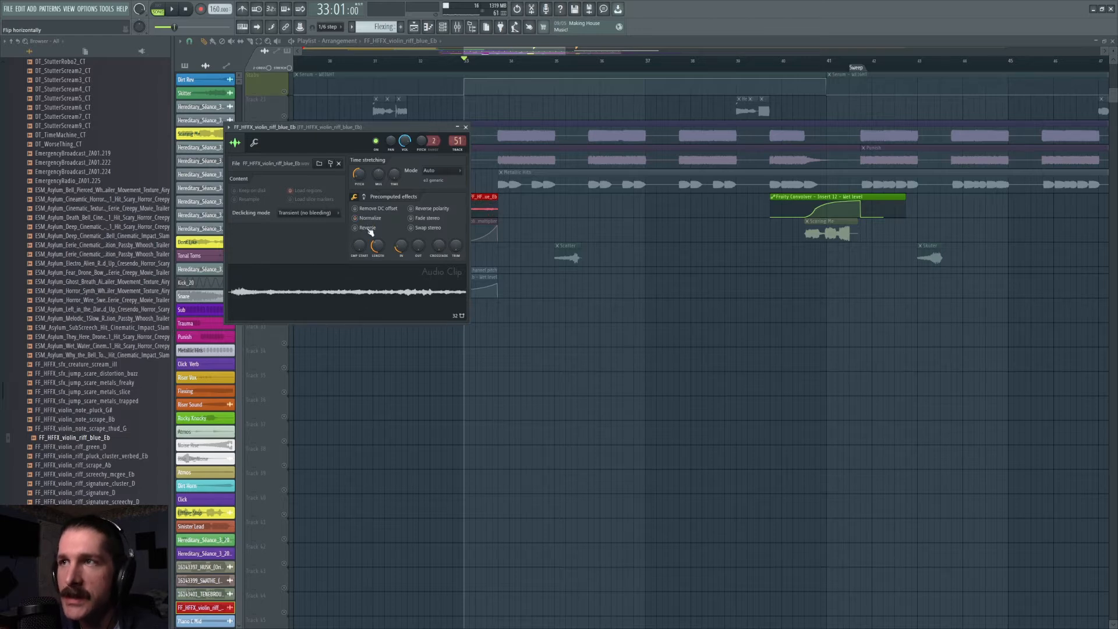
{"action": "left_click_drag", "start_coordinate": [400, 245], "coordinate": [403, 254]}
{"action": "left_click", "coordinate": [368, 219]}
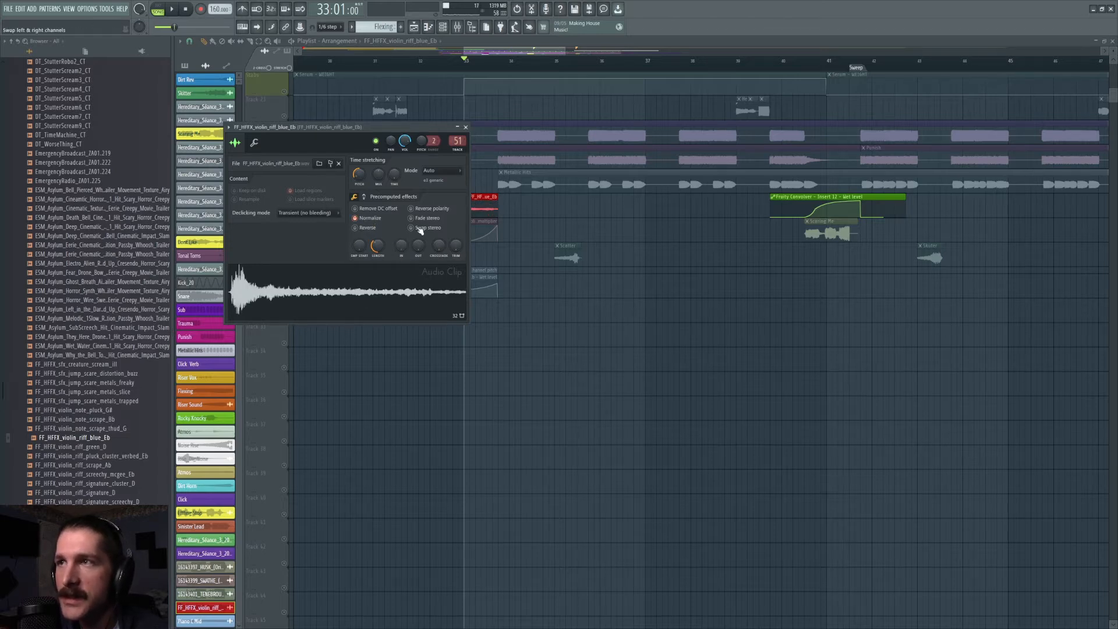
{"action": "mouse_move", "coordinate": [401, 246]}
{"action": "left_mouse_down"}
{"action": "mouse_move", "coordinate": [401, 236]}
{"action": "mouse_move", "coordinate": [390, 263]}
{"action": "left_mouse_up"}
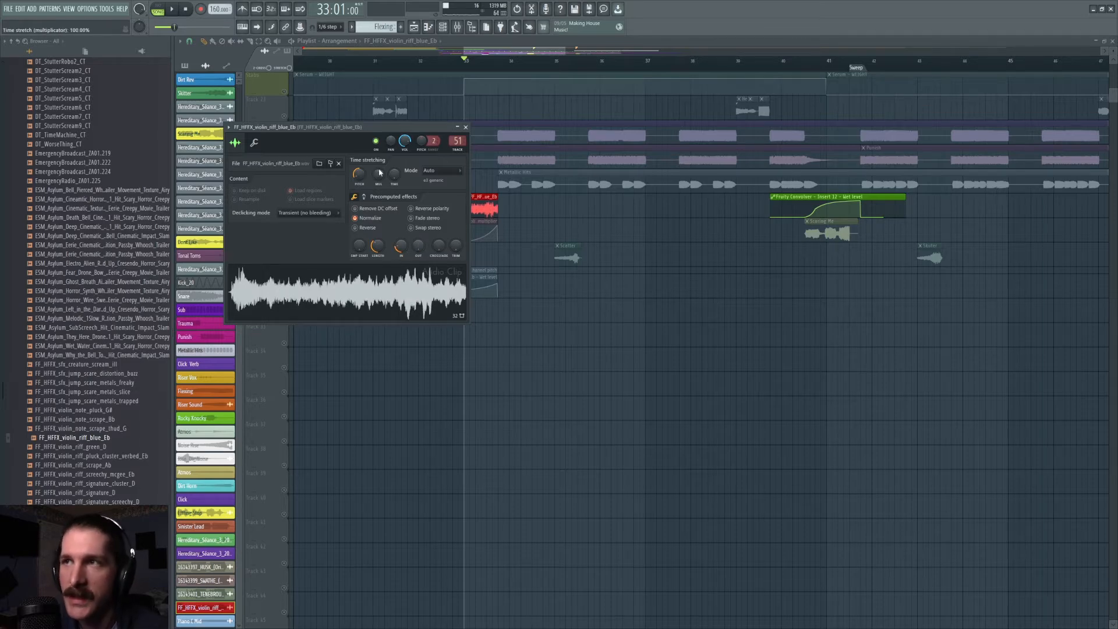
{"action": "right_click", "coordinate": [360, 176]}
{"action": "left_click", "coordinate": [366, 161]}
{"action": "left_click", "coordinate": [346, 289]}
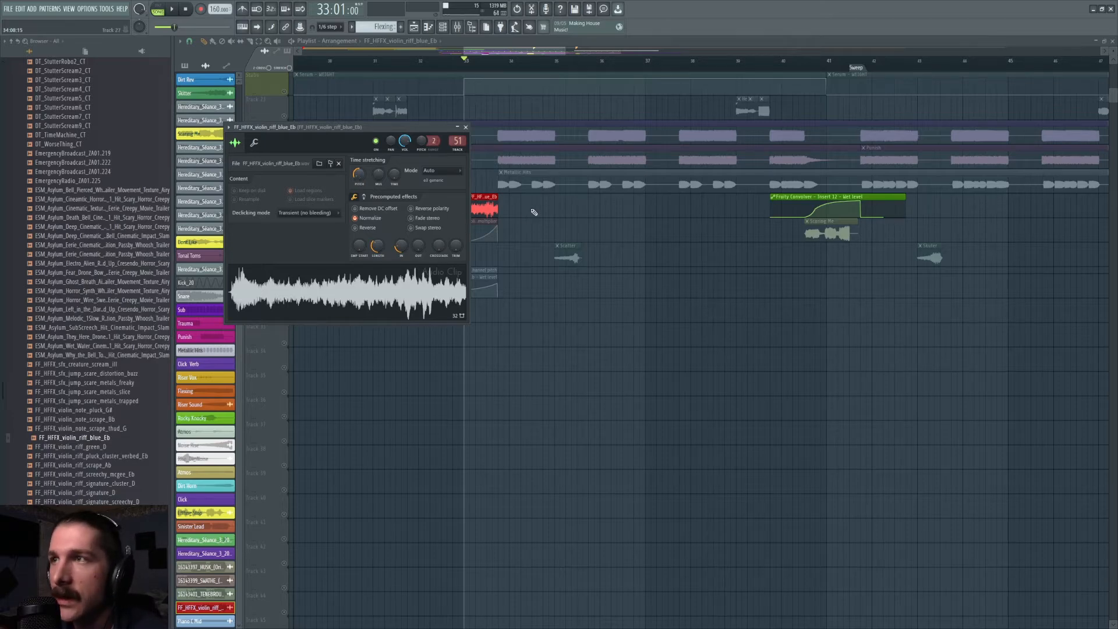
{"action": "left_click", "coordinate": [365, 197]}
{"action": "left_click", "coordinate": [354, 198]}
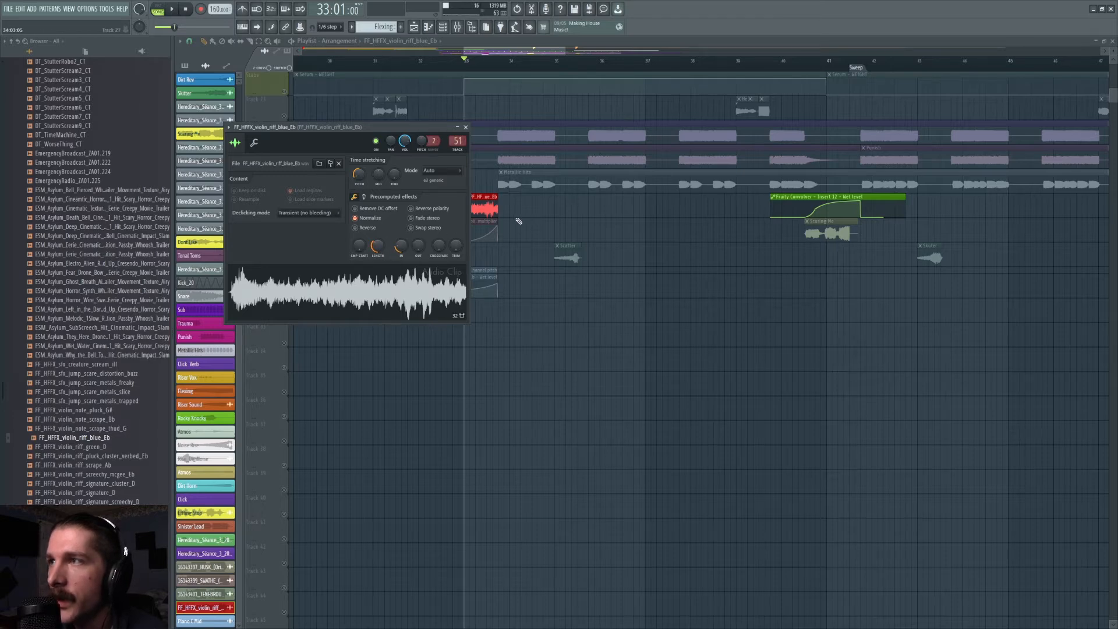
{"action": "key", "text": "Escape"}
Step: Play the violin riff with its volume automation from 33:01:00, keeping only tracks 27 and 28 active
{"action": "left_click", "coordinate": [284, 238]}
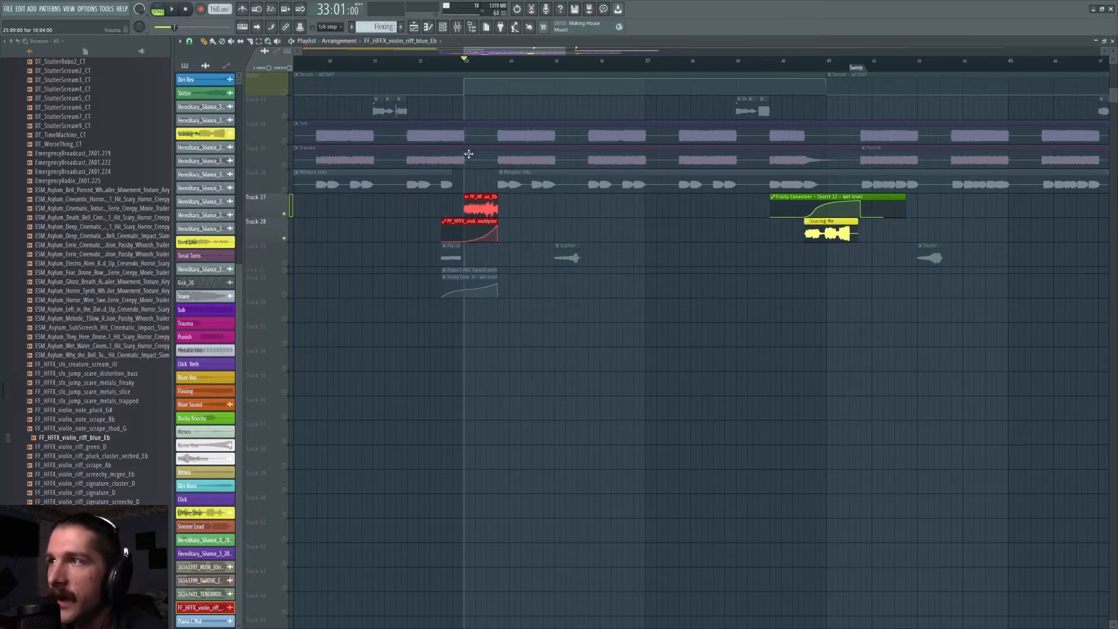
{"action": "scroll", "coordinate": [481, 65], "scroll_direction": "up", "scroll_amount": 4}
{"action": "key", "text": "space"}
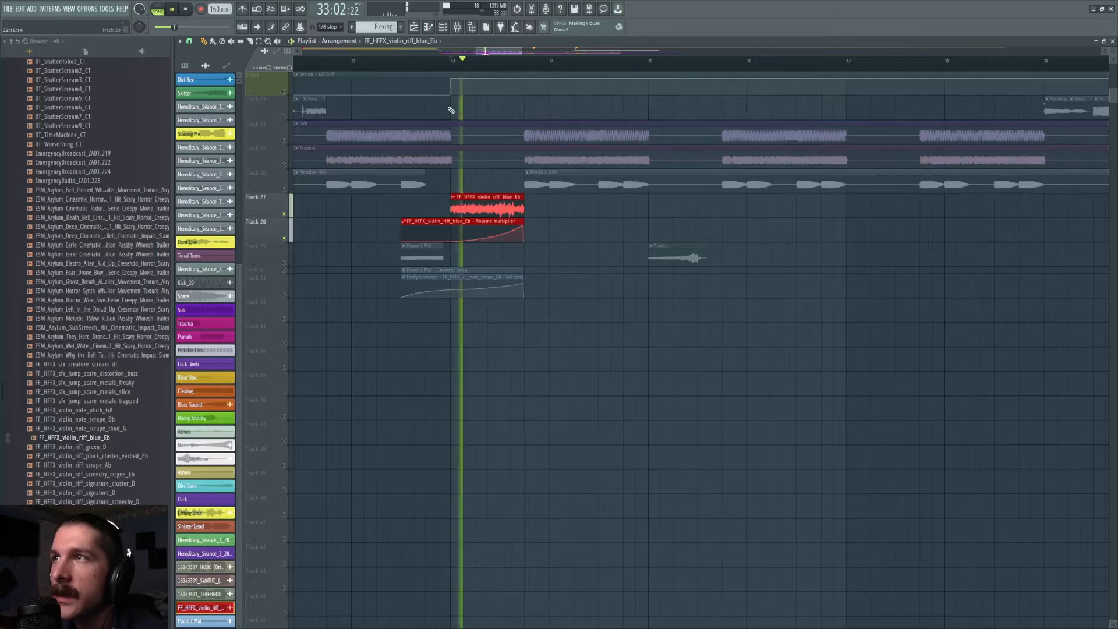
{"action": "key", "text": "space"}
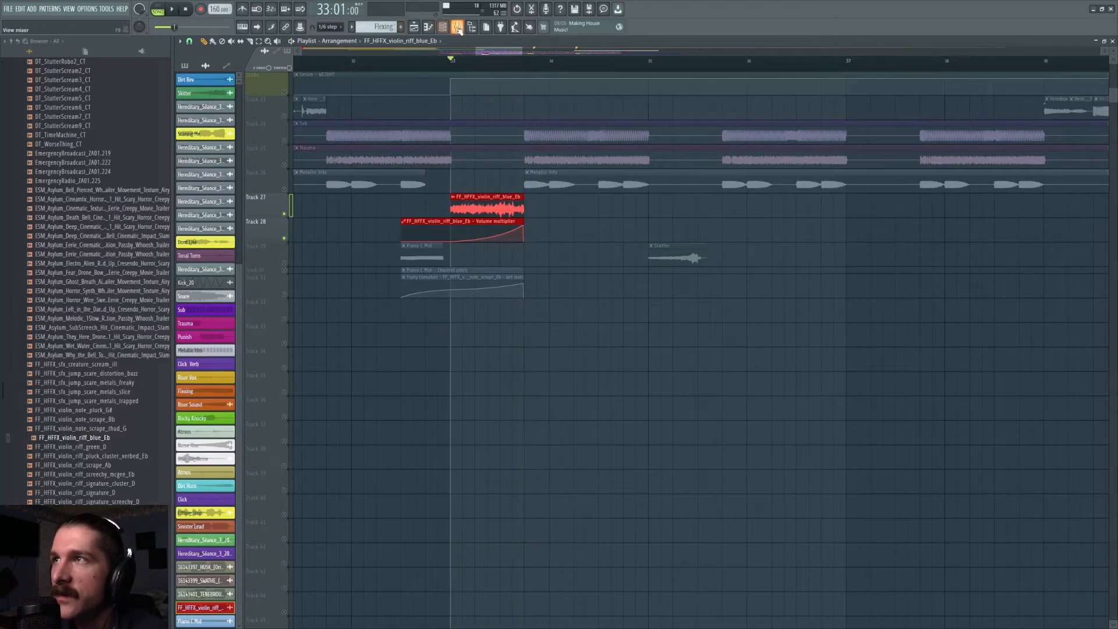
Step: Open the Pro-Q 3 equaliser on the violin riff's mixer insert and play the riff through it
{"action": "key", "text": "F9"}
{"action": "left_click", "coordinate": [1025, 243]}
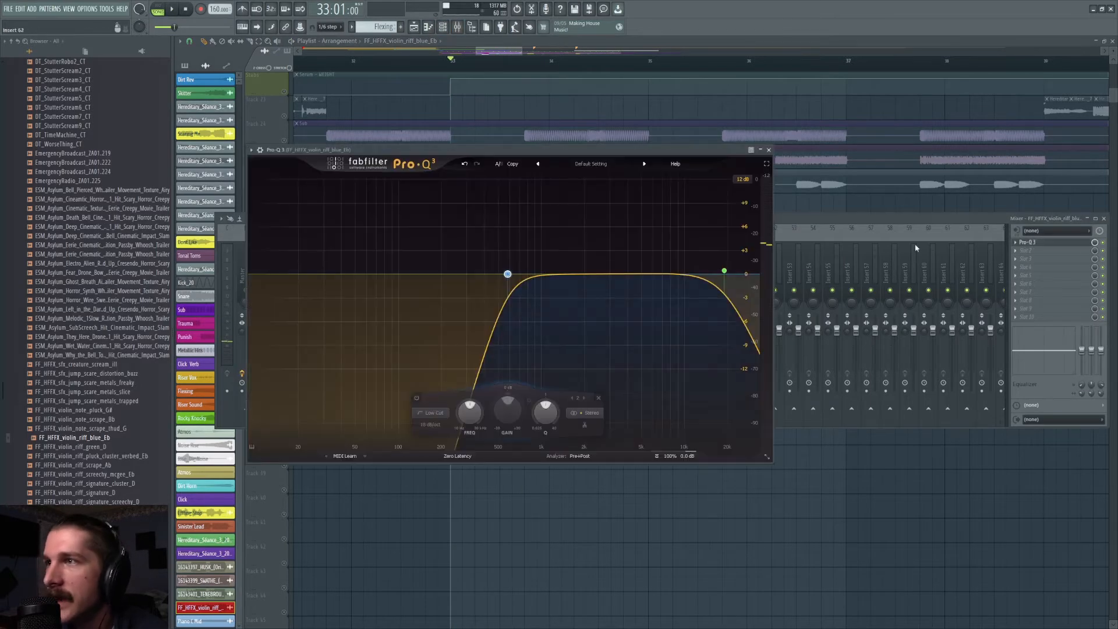
{"action": "key", "text": "space"}
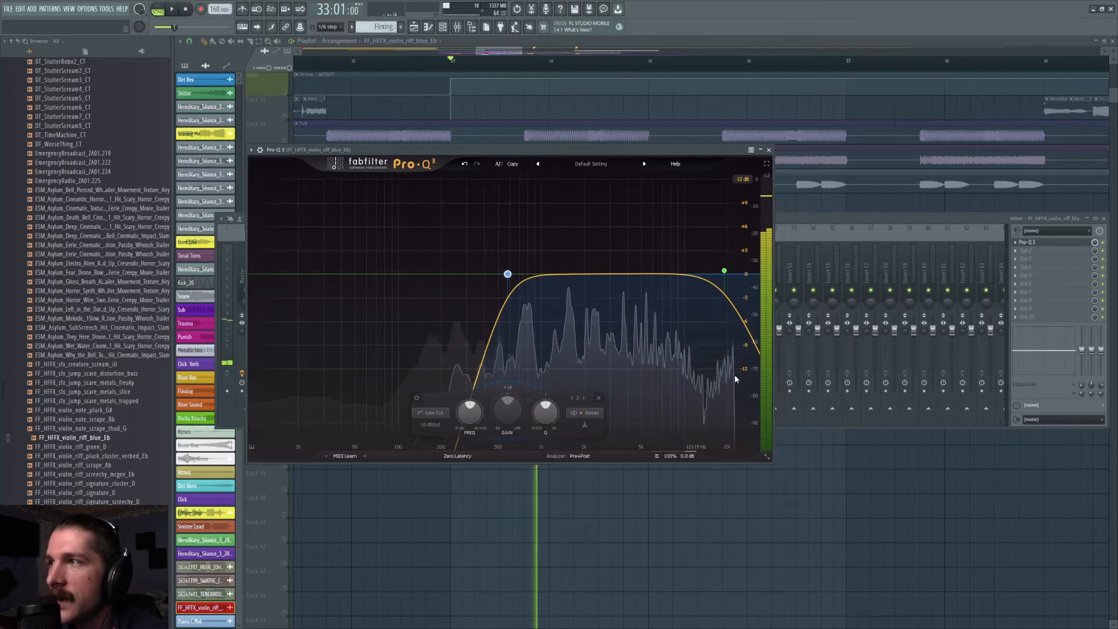
{"action": "key", "text": "space"}
{"action": "key", "text": "F12"}
Step: Unmute the piano clip's track 29 and its pitch and convolver automation on tracks 30 and 31
{"action": "scroll", "coordinate": [490, 62], "scroll_direction": "down", "scroll_amount": 3}
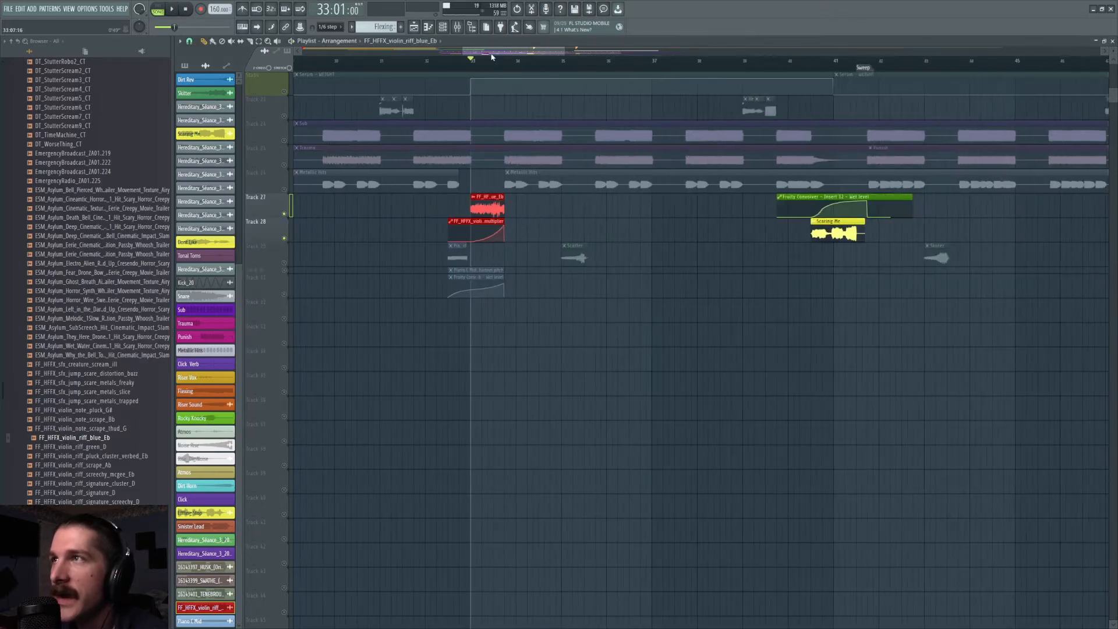
{"action": "right_click", "coordinate": [286, 263]}
{"action": "right_click", "coordinate": [284, 238]}
{"action": "left_click", "coordinate": [284, 214]}
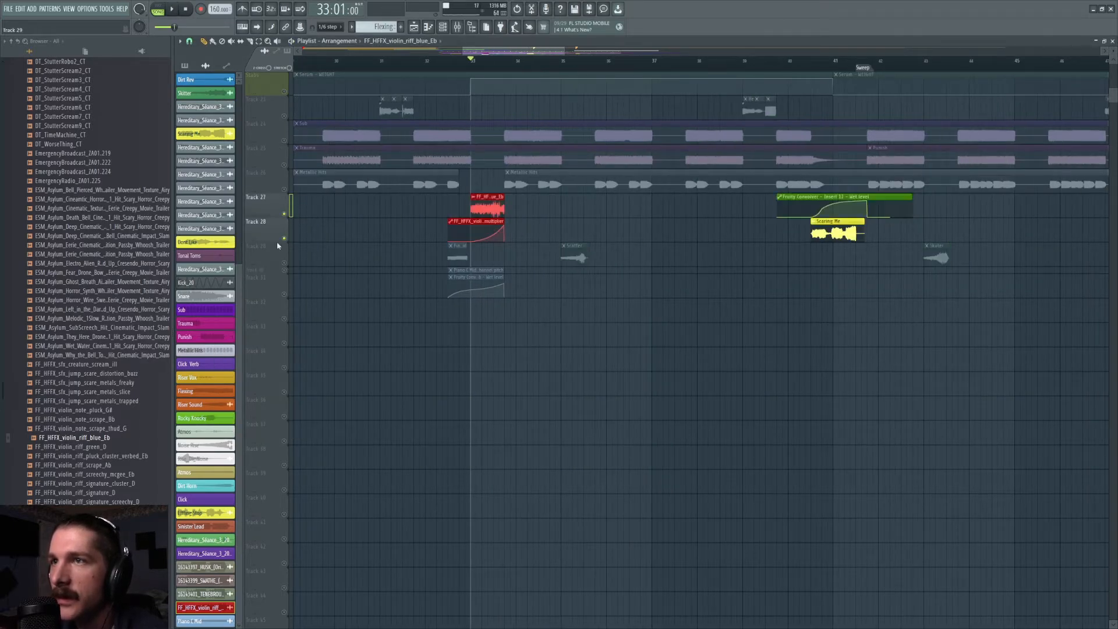
{"action": "left_click", "coordinate": [284, 264]}
{"action": "left_click", "coordinate": [284, 270]}
{"action": "left_click", "coordinate": [285, 291]}
Step: Play the piano layer from 32:09:00 with the violin riff's track 27 muted
{"action": "left_click", "coordinate": [448, 68]}
{"action": "left_click", "coordinate": [285, 214]}
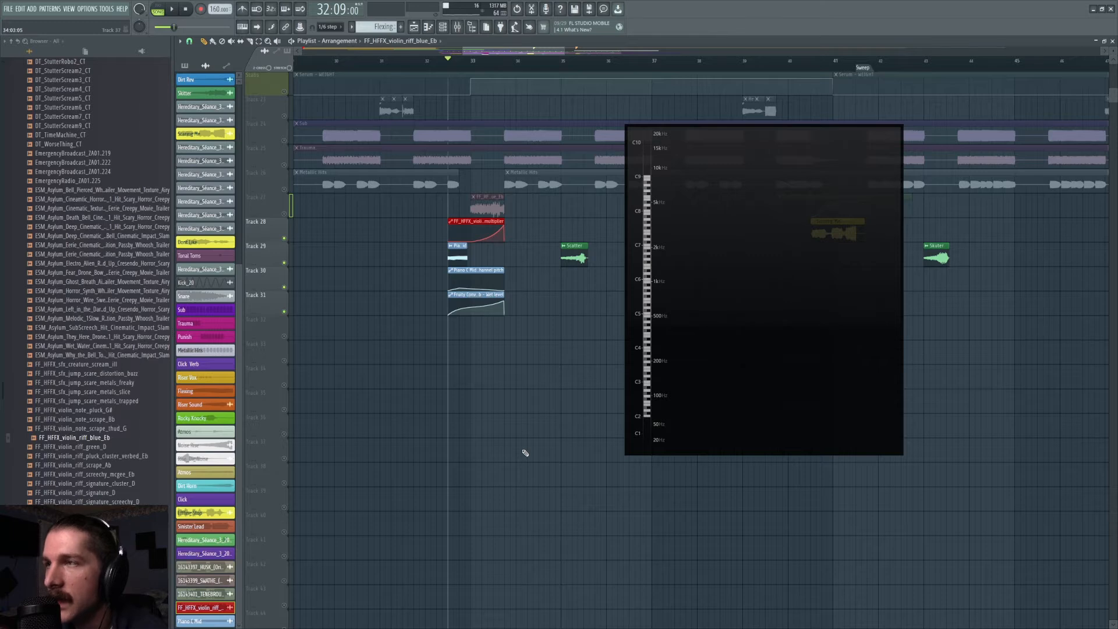
{"action": "key", "text": "space"}
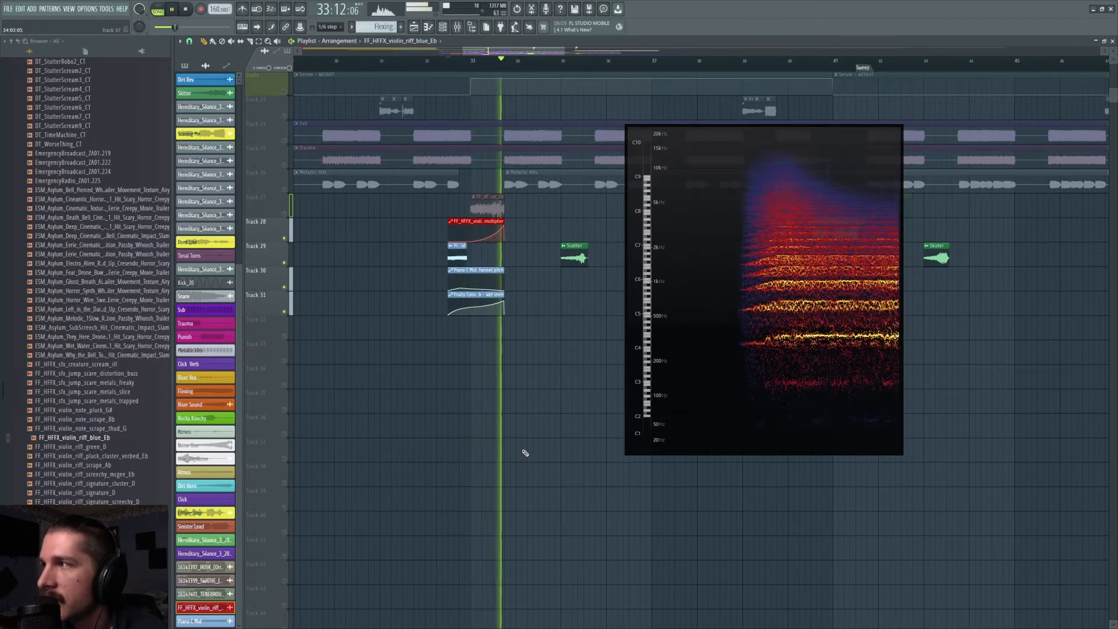
{"action": "key", "text": "space"}
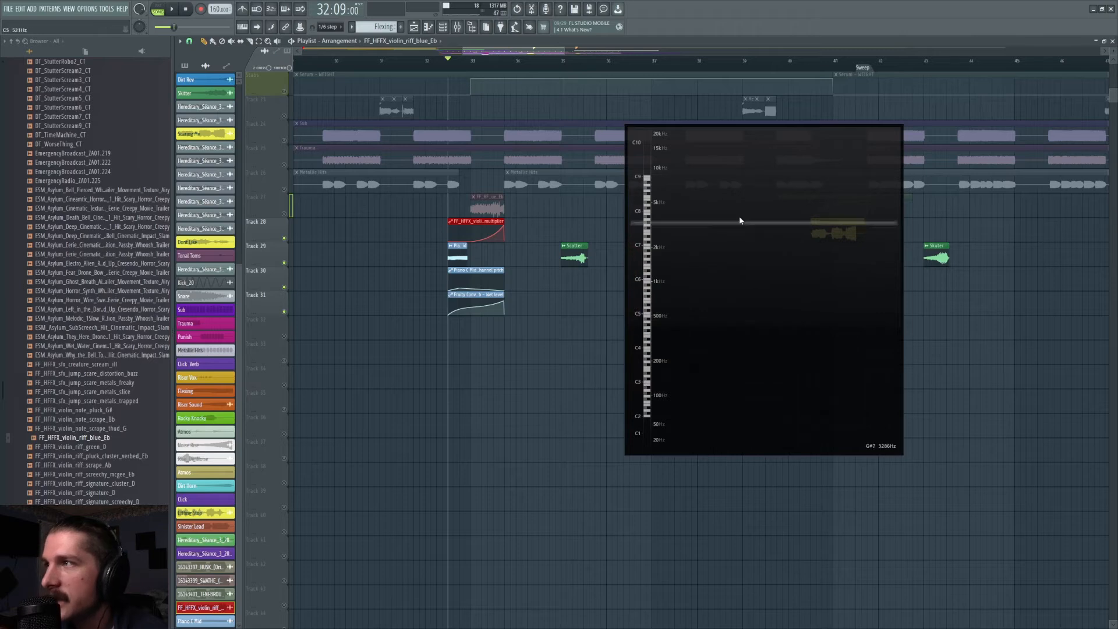
Step: Unmute the violin riff's track 27, mute the piano's track 29, and play the violin layer from 32:09:00
{"action": "left_click", "coordinate": [284, 215]}
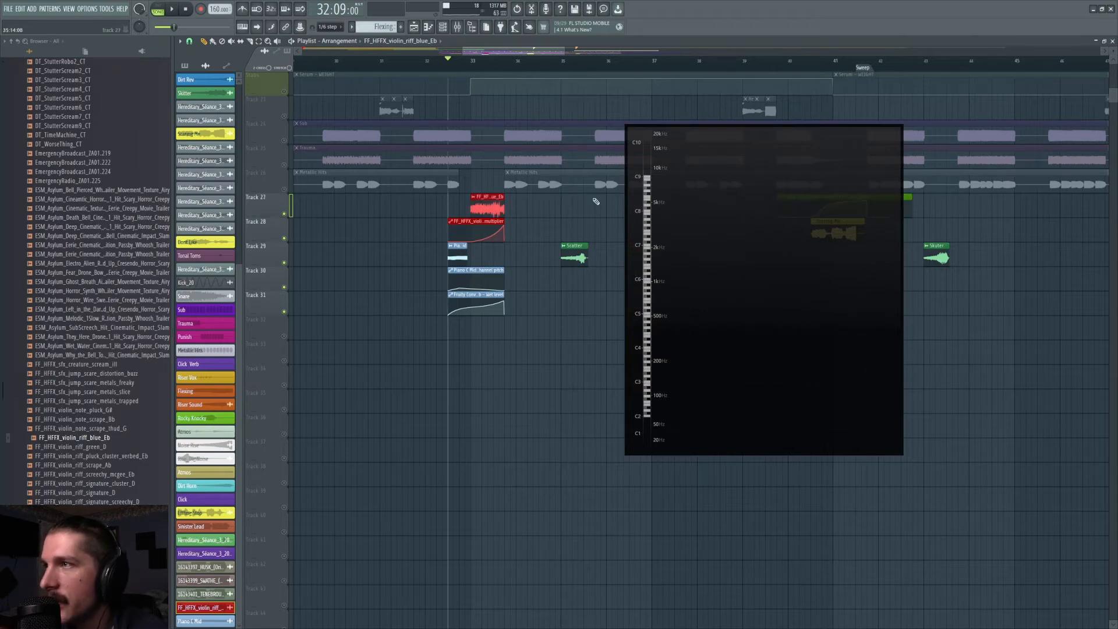
{"action": "left_click", "coordinate": [284, 263]}
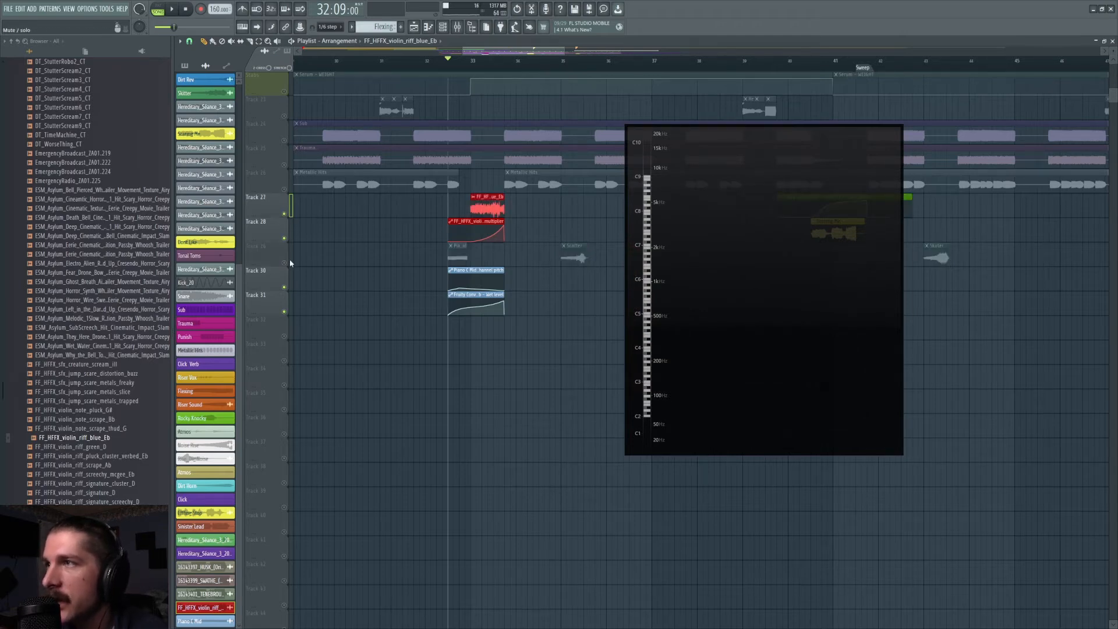
{"action": "key", "text": "space"}
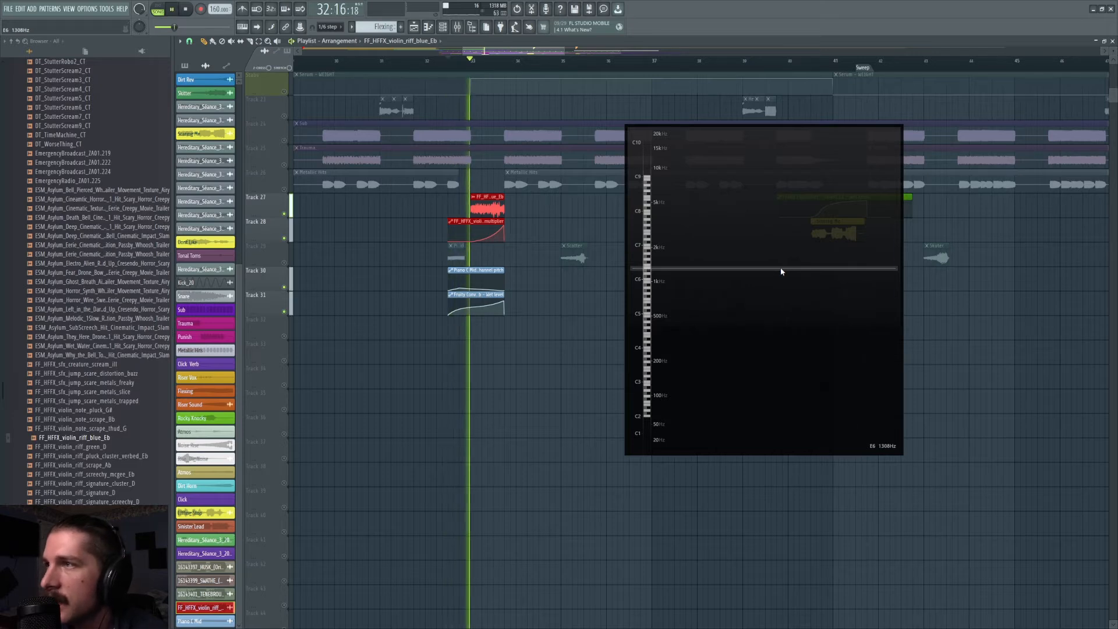
{"action": "key", "text": "space"}
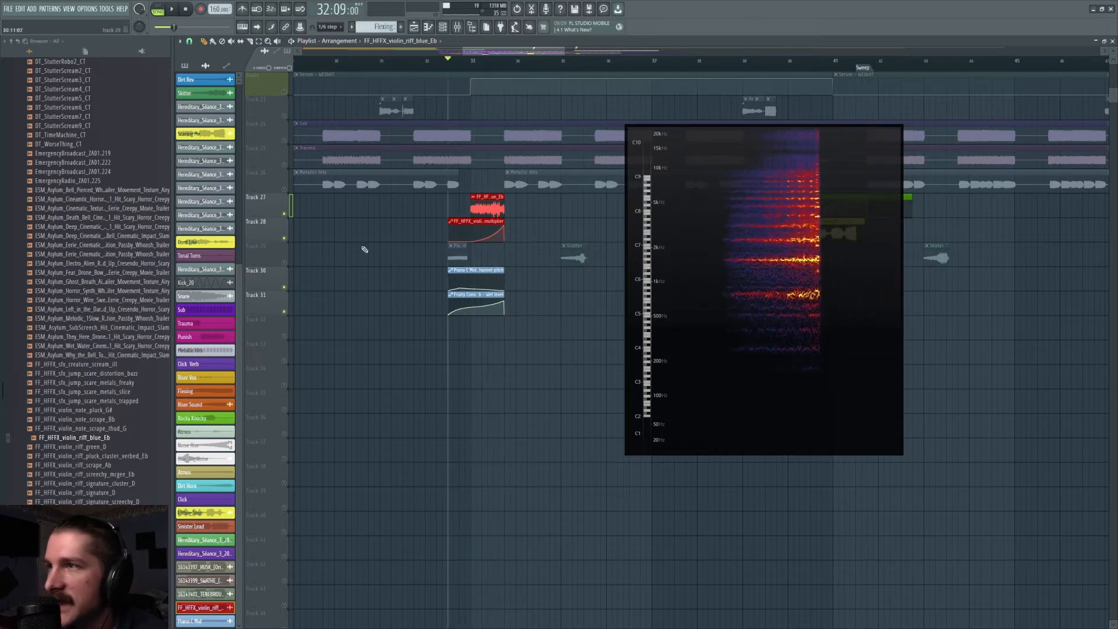
Step: Unmute the piano's track 29 and play the violin and piano layers together from 32:09:00
{"action": "left_click", "coordinate": [284, 263]}
{"action": "key", "text": "space"}
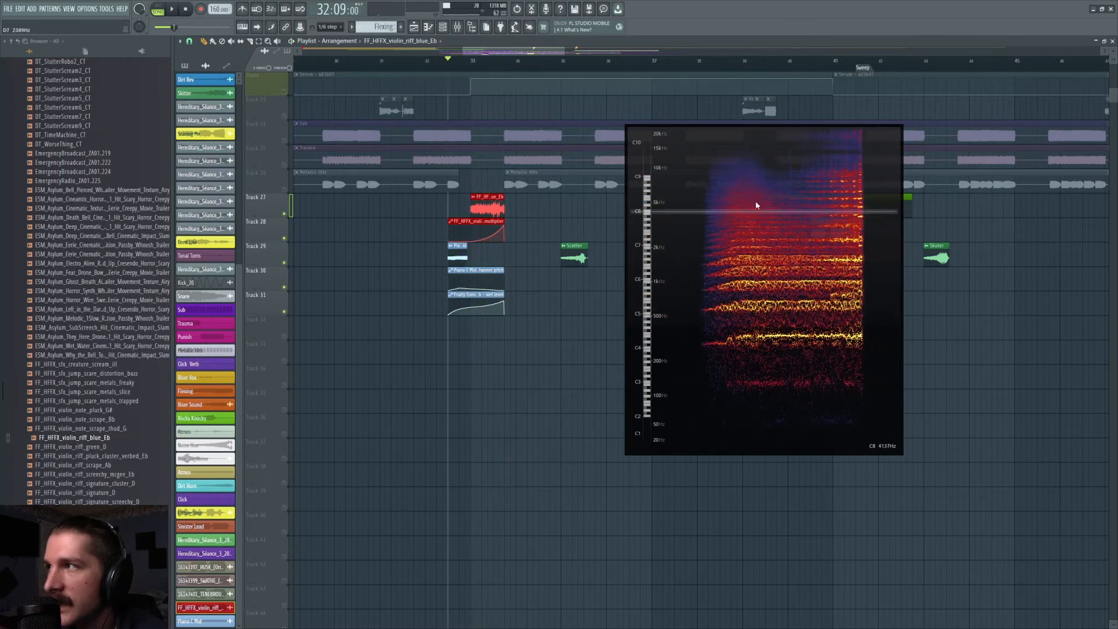
{"action": "key", "text": "space"}
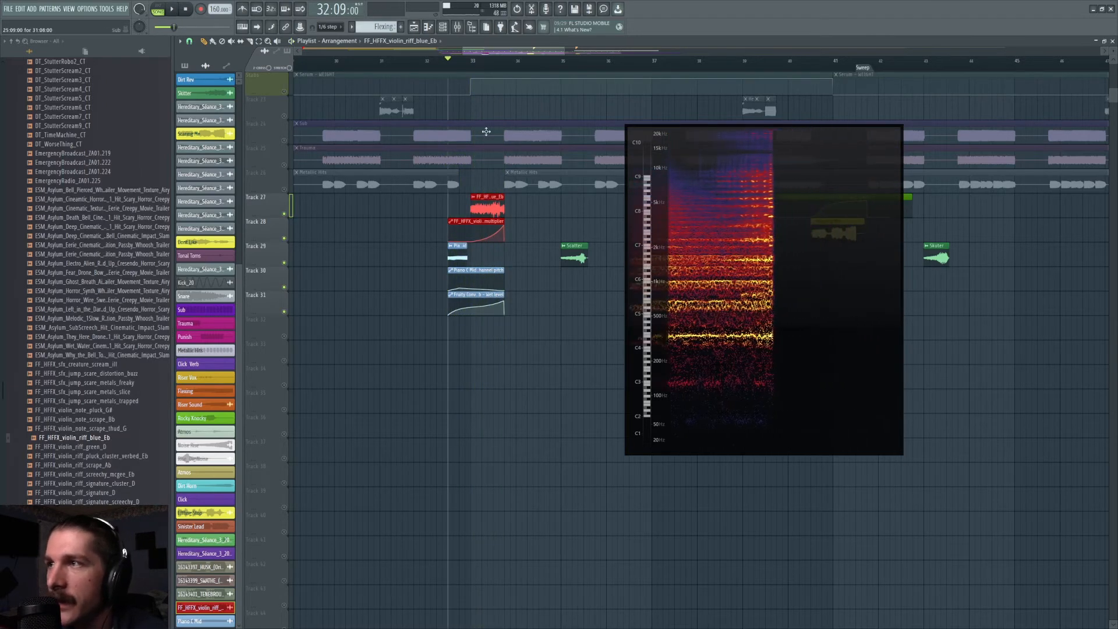
Step: Solo the piano's track 29 and turn its pitch and convolver automation on tracks 30 and 31 back on
{"action": "right_click", "coordinate": [284, 264]}
{"action": "left_click", "coordinate": [286, 287]}
{"action": "left_click", "coordinate": [286, 312]}
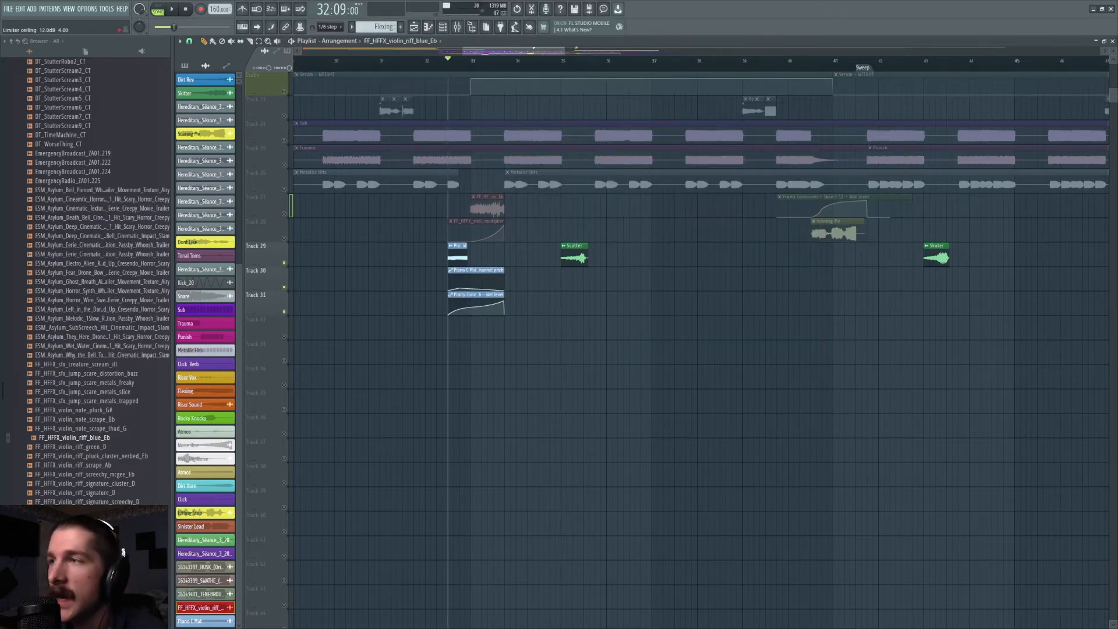
Step: Inspect the effect slots on the piano's mixer insert 50 and enlarge the view of the transition clips
{"action": "left_click", "coordinate": [457, 27]}
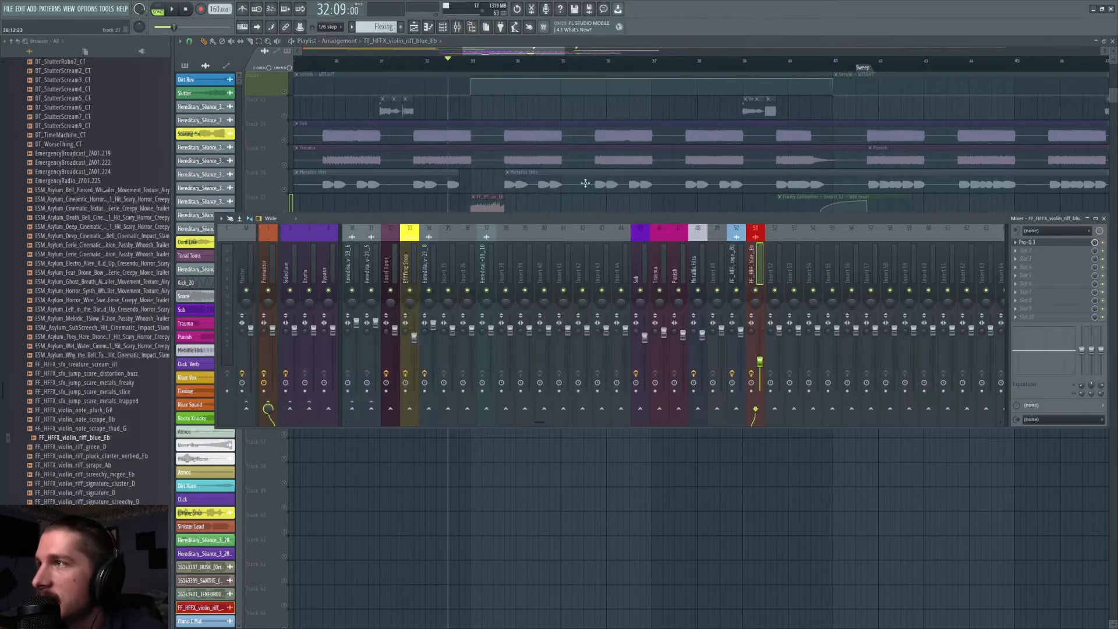
{"action": "key", "text": "F9"}
{"action": "scroll", "coordinate": [474, 71], "scroll_direction": "up", "scroll_amount": 4}
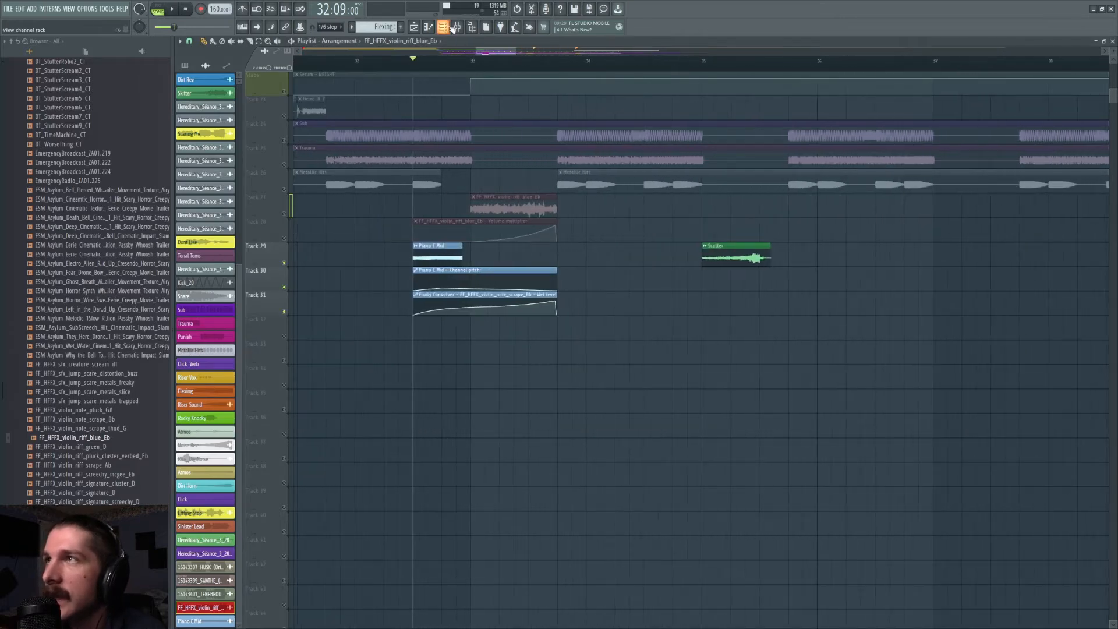
{"action": "left_click", "coordinate": [457, 27]}
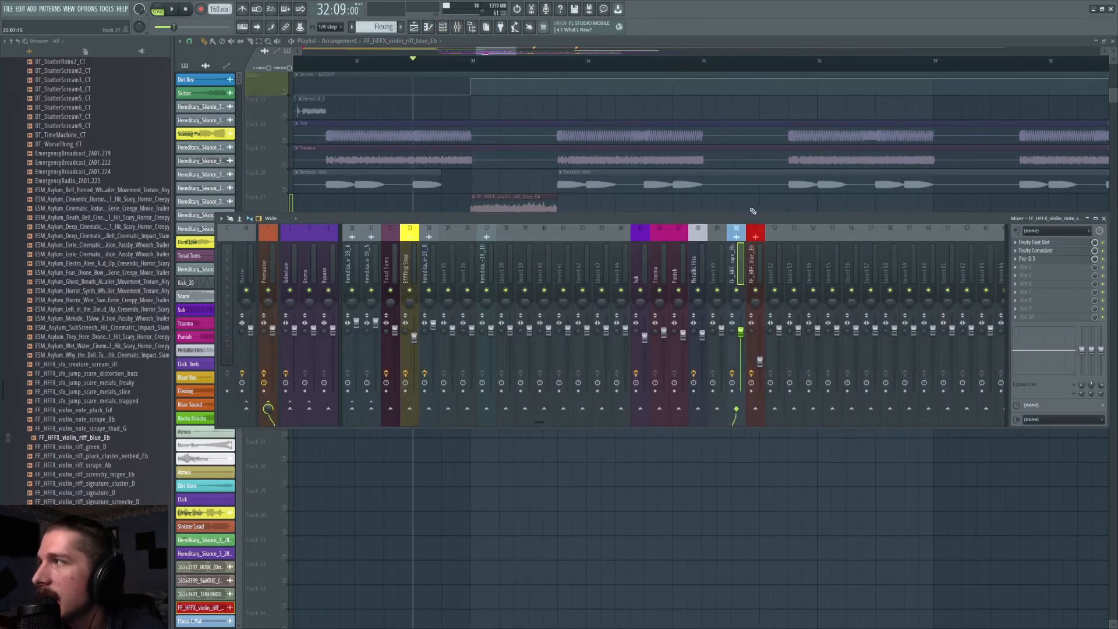
{"action": "key", "text": "F9"}
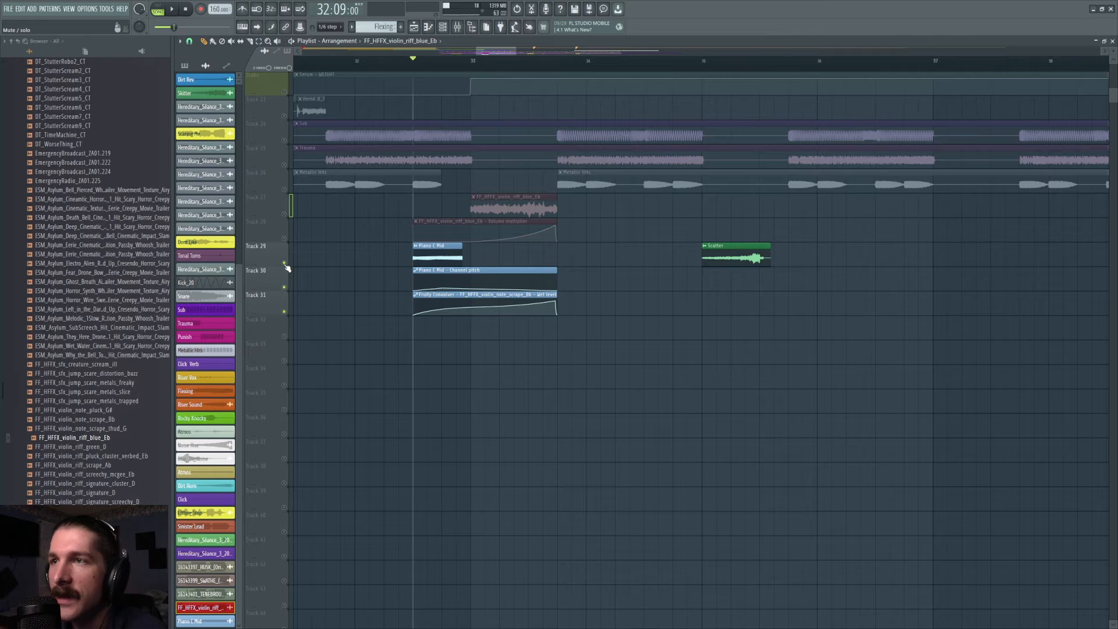
Step: Open the Piano C Mid clip's channel settings, locate its source sample in the browser and preview it
{"action": "double_click", "coordinate": [445, 259]}
{"action": "left_click", "coordinate": [11, 41]}
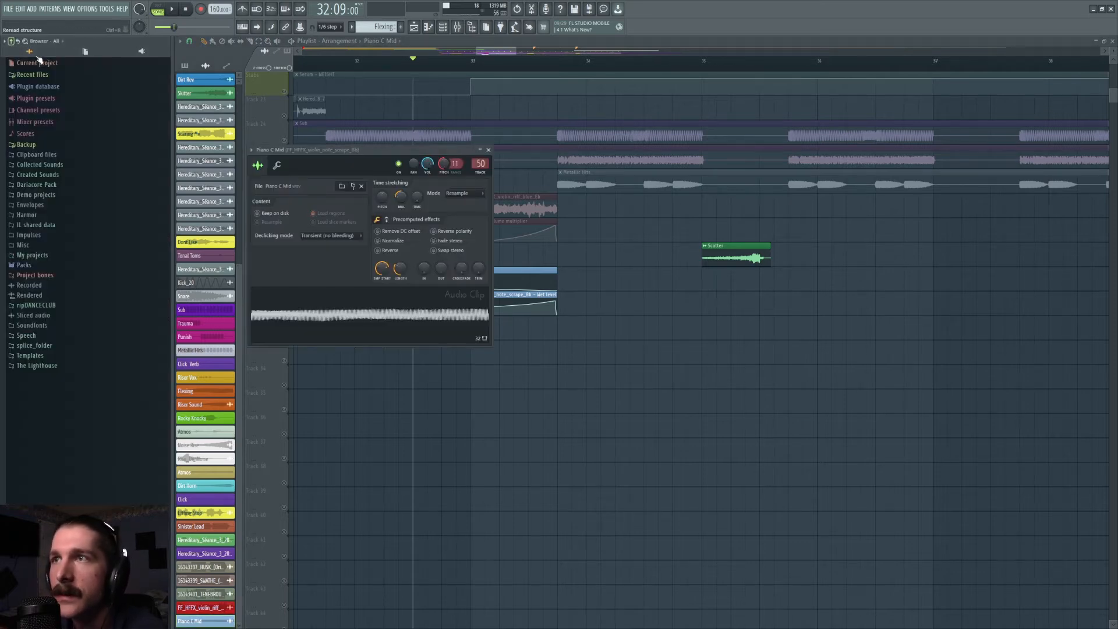
{"action": "left_click", "coordinate": [353, 186]}
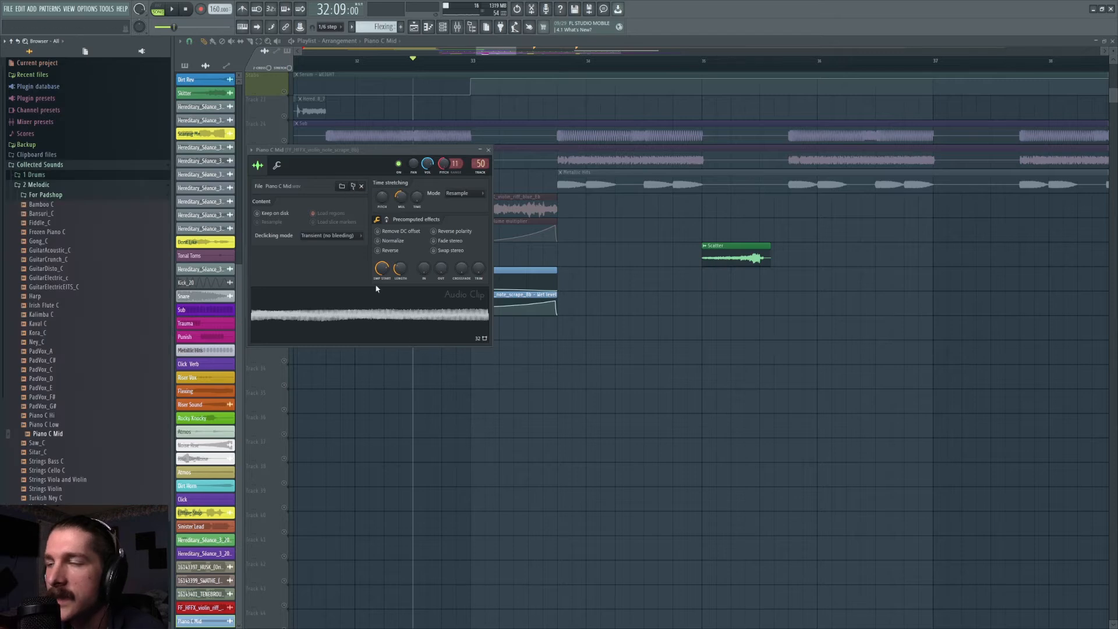
{"action": "left_click", "coordinate": [66, 435]}
{"action": "left_click", "coordinate": [186, 10]}
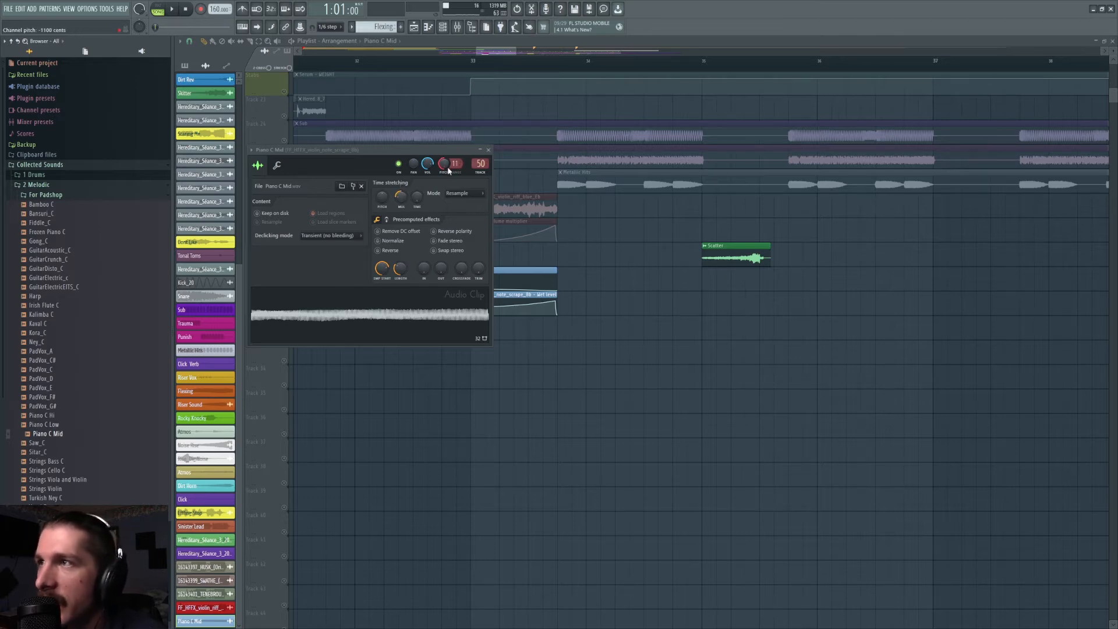
Step: Play the Piano C Mid clip from 32:09:00 with its pitch and convolver automation tracks 30 and 31 muted
{"action": "left_click", "coordinate": [431, 260]}
{"action": "double_click", "coordinate": [431, 259]}
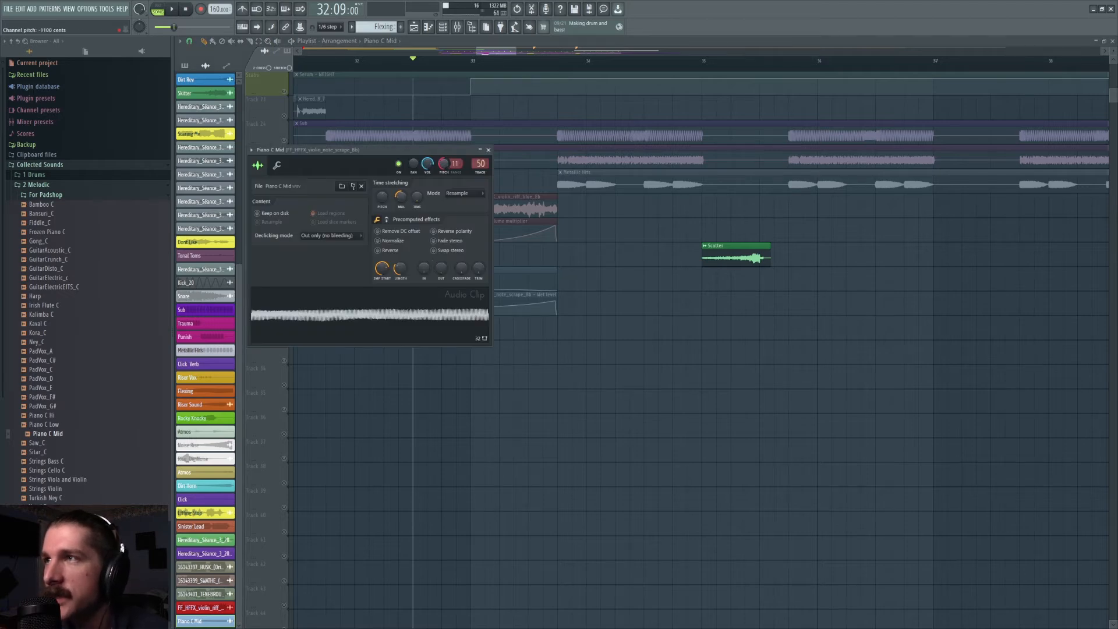
{"action": "right_click", "coordinate": [446, 169]}
{"action": "left_click", "coordinate": [466, 167]}
{"action": "key", "text": "space"}
{"action": "key", "text": "space"}
Step: Unmute the Sub, Trauma and Metallic Hits tracks 24 to 26 and play them with the pitch-automated piano from 32:09:00
{"action": "left_click", "coordinate": [448, 259]}
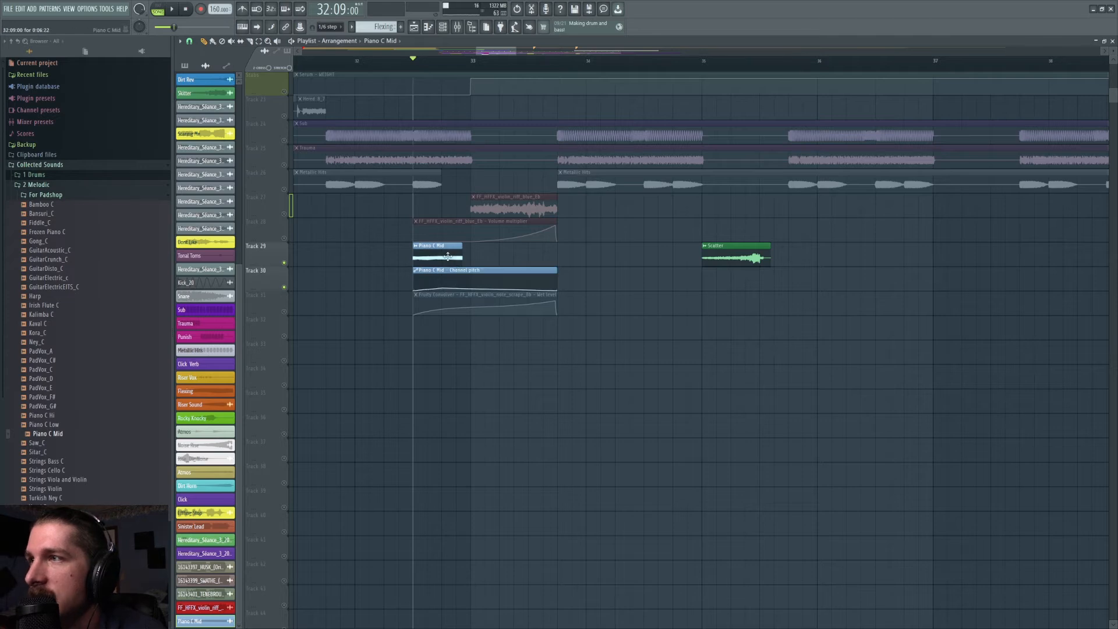
{"action": "double_click", "coordinate": [448, 259]}
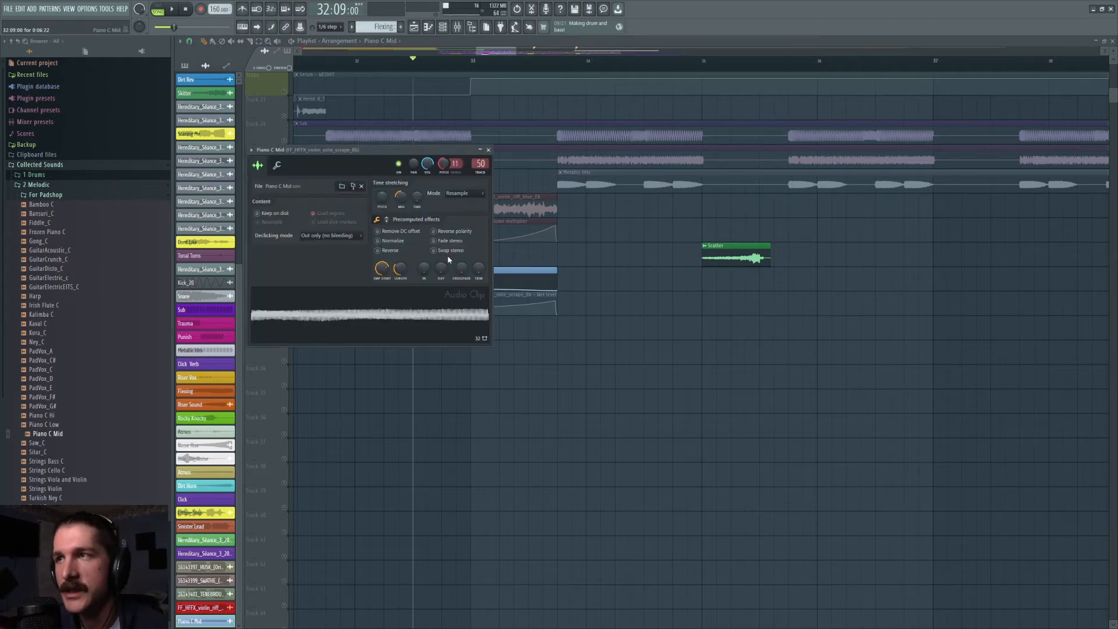
{"action": "right_click", "coordinate": [627, 305]}
{"action": "left_click", "coordinate": [285, 140]}
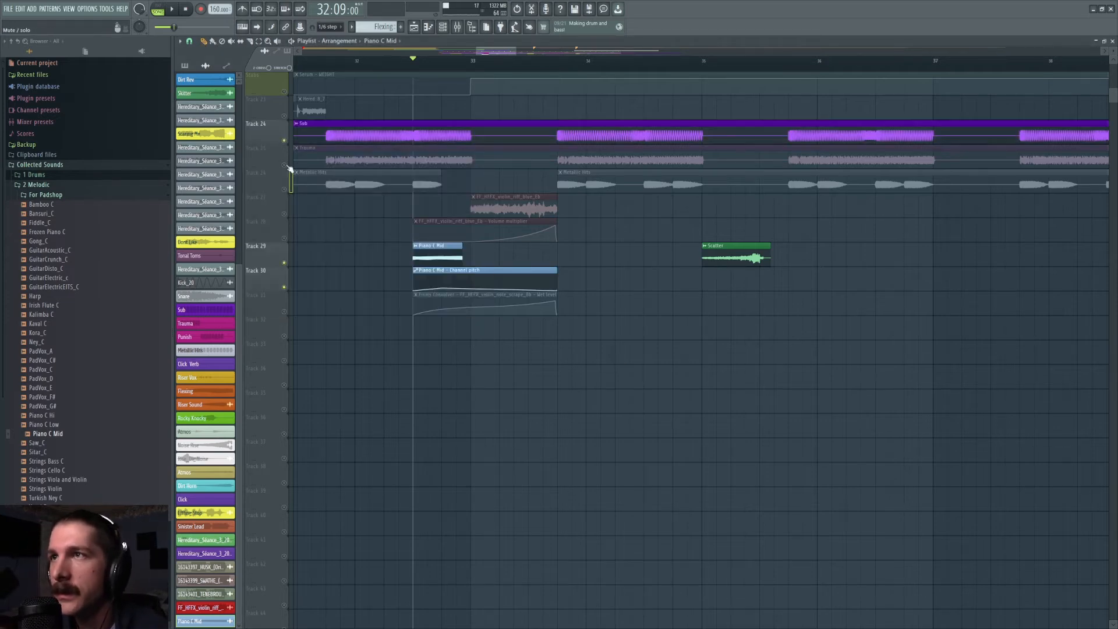
{"action": "left_click", "coordinate": [284, 165]}
{"action": "left_click", "coordinate": [284, 189]}
{"action": "key", "text": "space"}
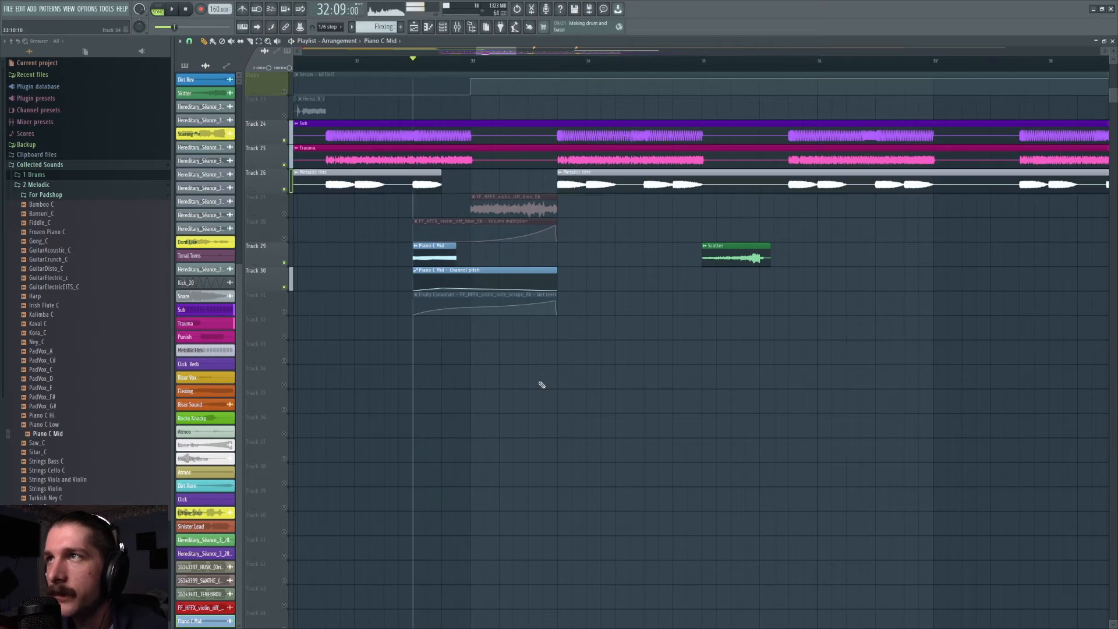
Step: Check the Piano C Mid clip's settings and channel pitch automation, and mute the Sub and Trauma tracks 24 and 25
{"action": "double_click", "coordinate": [430, 254]}
{"action": "scroll", "coordinate": [449, 170], "scroll_direction": "up", "scroll_amount": 3}
{"action": "key", "text": "Escape"}
{"action": "left_click_drag", "start_coordinate": [443, 288], "coordinate": [450, 289]}
{"action": "left_click_drag", "start_coordinate": [284, 165], "coordinate": [290, 143]}
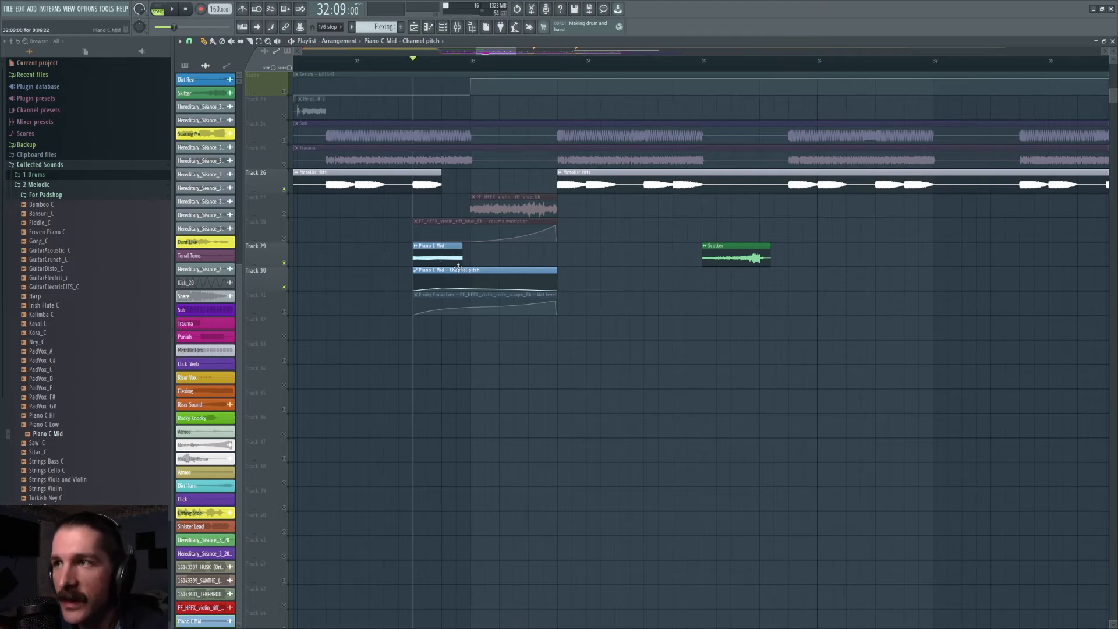
Step: Toggle the convolver automation's track 31 on and off and view the Piano C Mid clip's channel pitch setting
{"action": "left_click", "coordinate": [286, 312]}
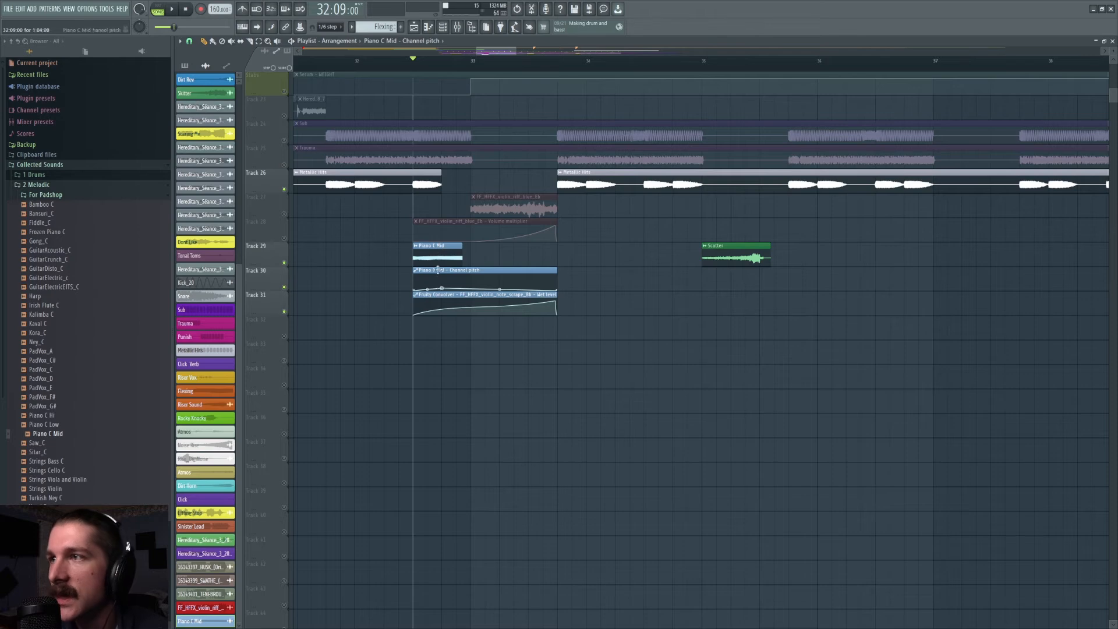
{"action": "left_click", "coordinate": [284, 313]}
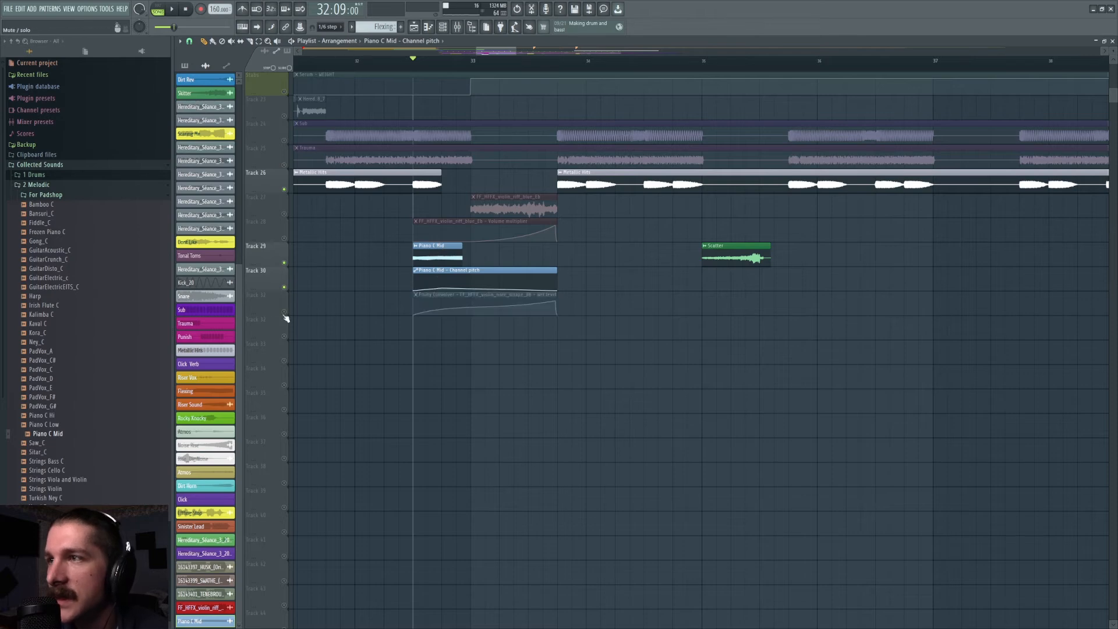
{"action": "double_click", "coordinate": [436, 259]}
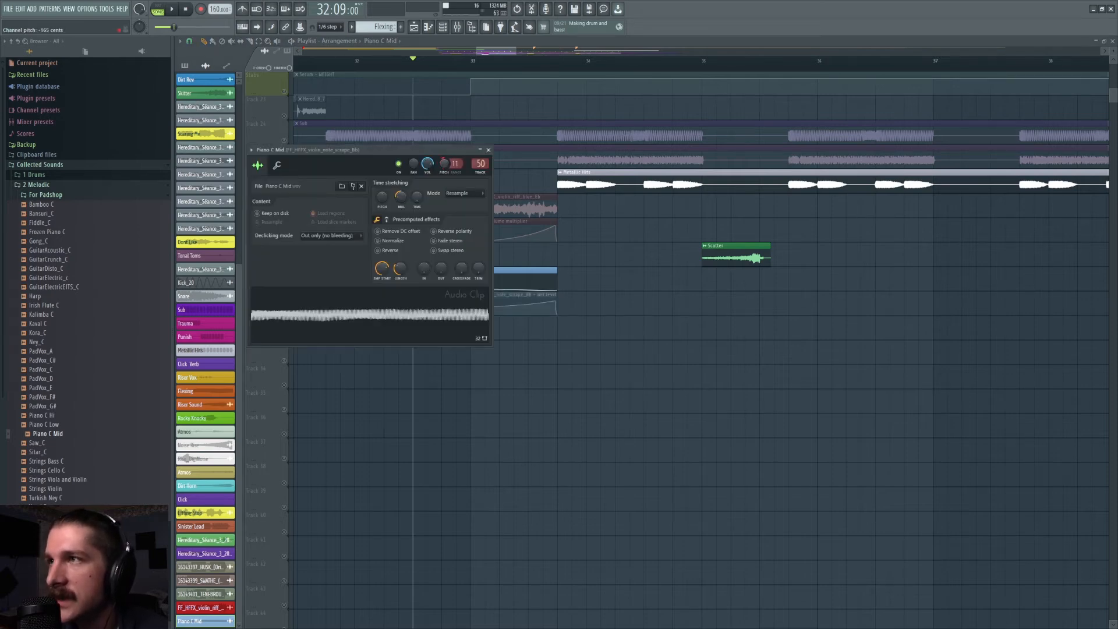
{"action": "key", "text": "Escape"}
Step: Enlarge track 30 to show the piano's channel pitch automation curve and play the pitched piano from 32:09:00
{"action": "left_click_drag", "start_coordinate": [266, 289], "coordinate": [399, 474]}
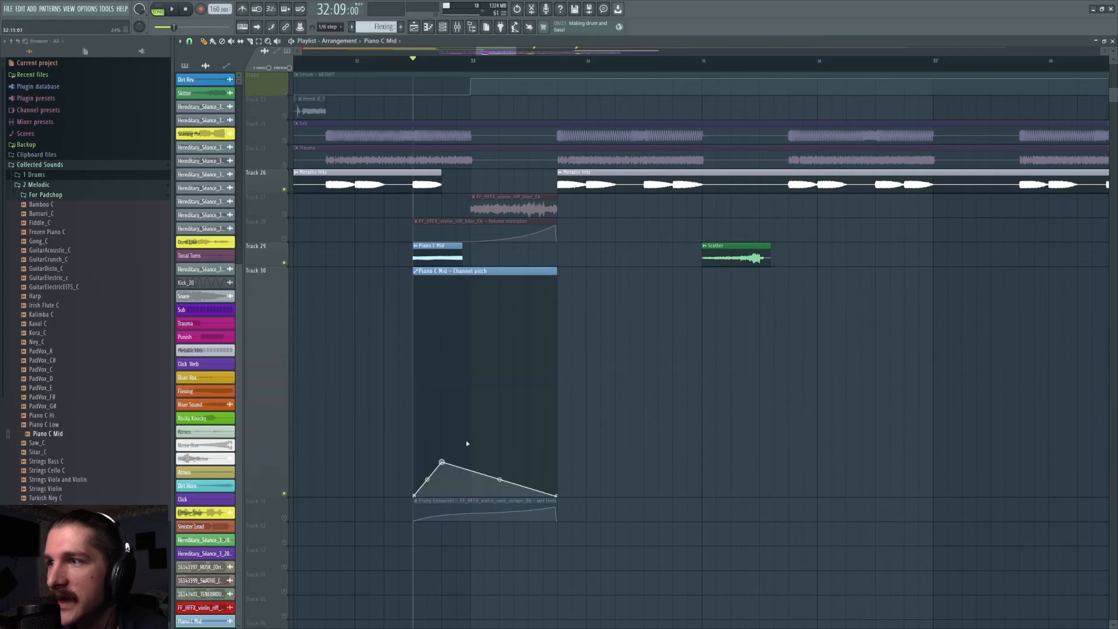
{"action": "key", "text": "space"}
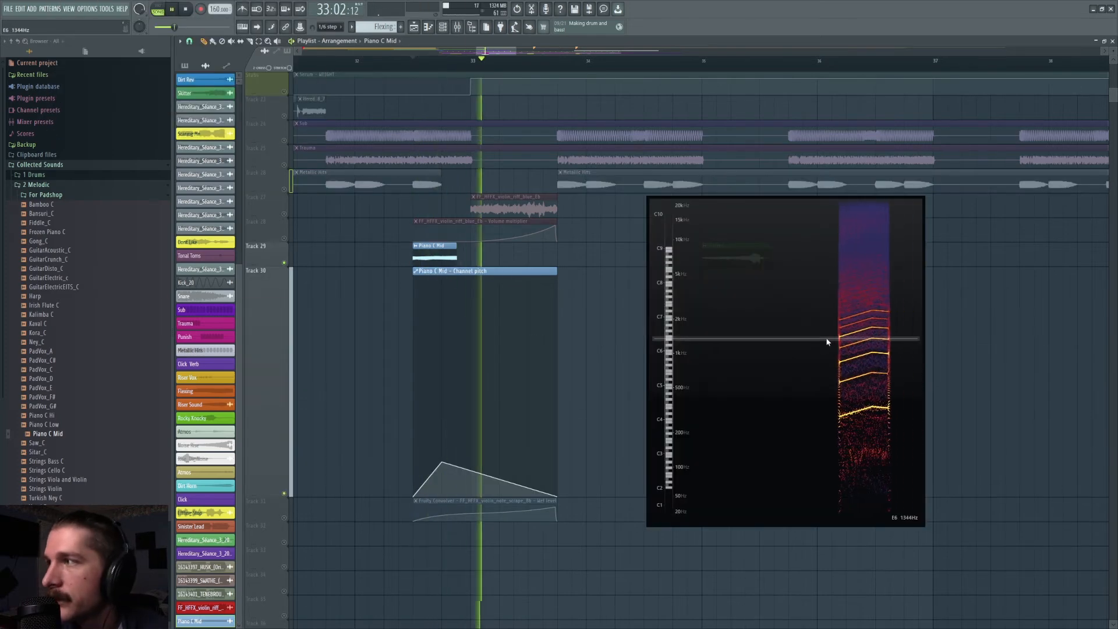
{"action": "key", "text": "space"}
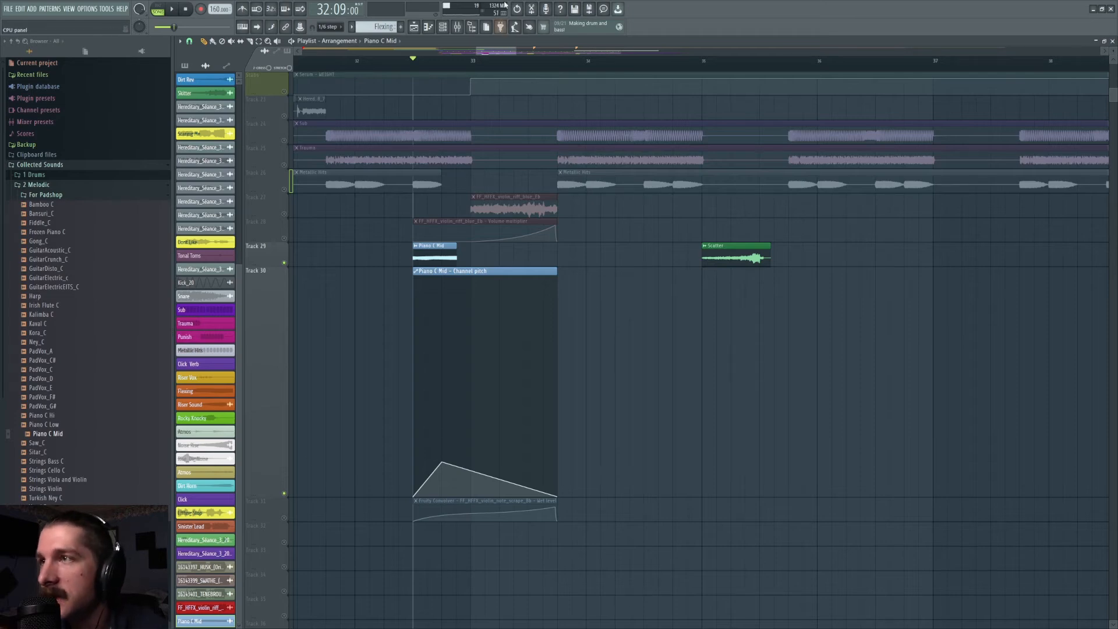
Step: Open the Fruity Fast Dist on the piano's mixer insert 50 and play the piano through it
{"action": "left_click", "coordinate": [456, 27]}
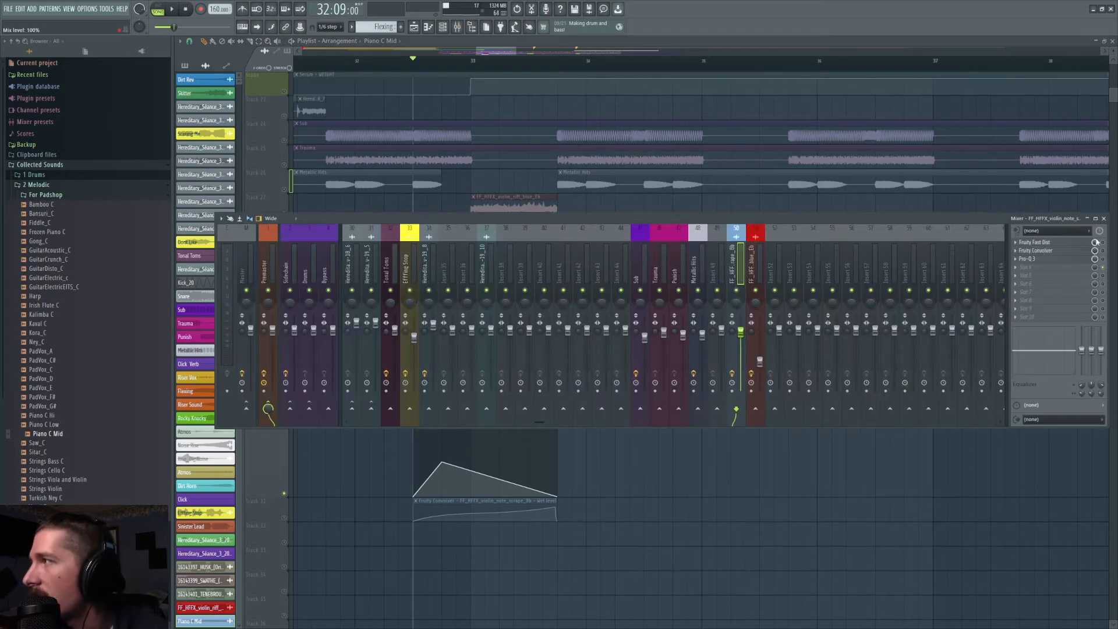
{"action": "left_click", "coordinate": [1044, 243]}
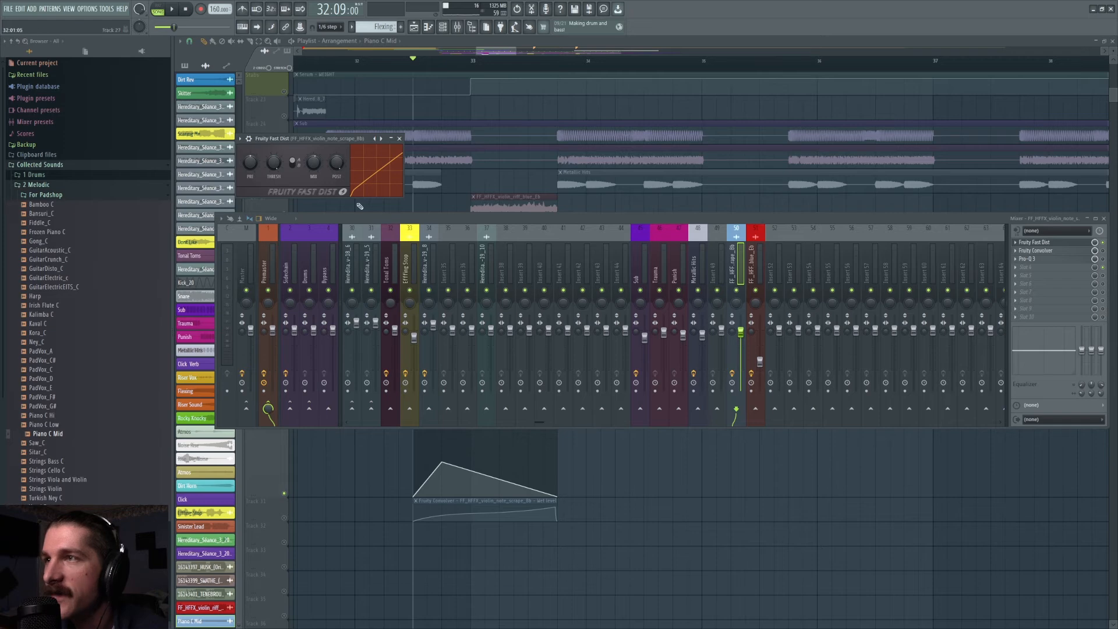
{"action": "key", "text": "space"}
{"action": "key", "text": "space"}
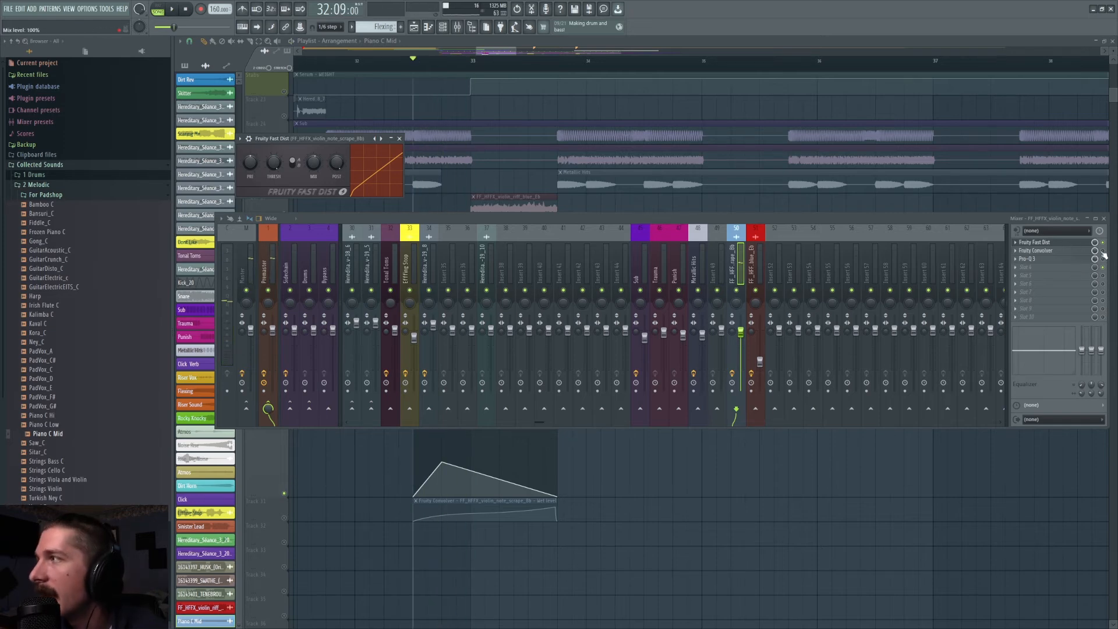
Step: Open the Fruity Convolver on the piano's mixer insert 50 and turn its dry level up to 0.0 dB and back down
{"action": "left_click", "coordinate": [1037, 252]}
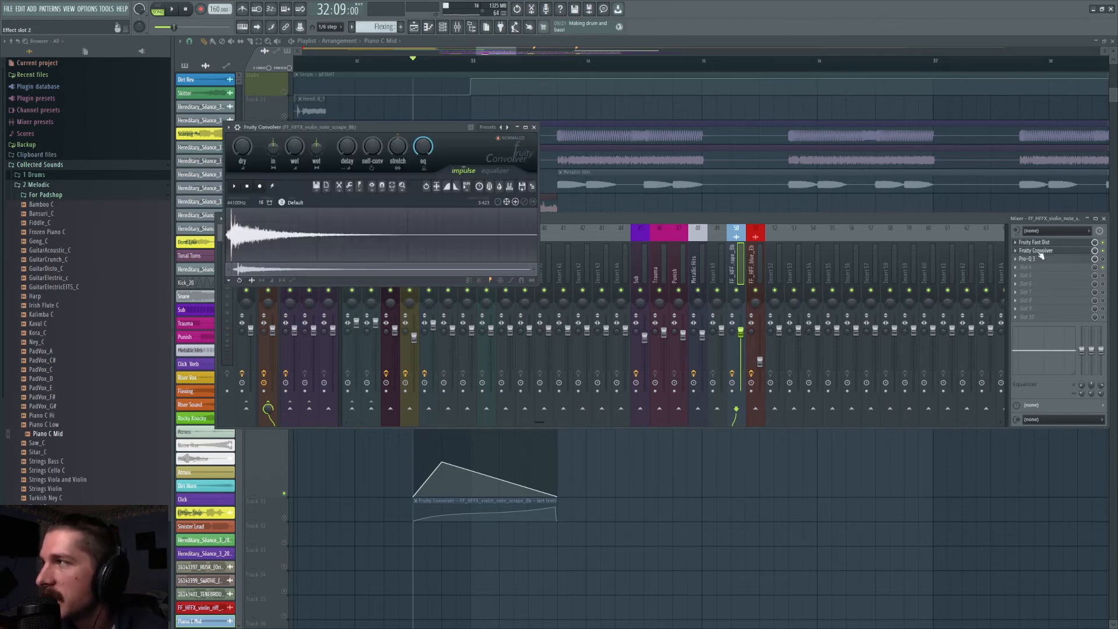
{"action": "key", "text": "F5"}
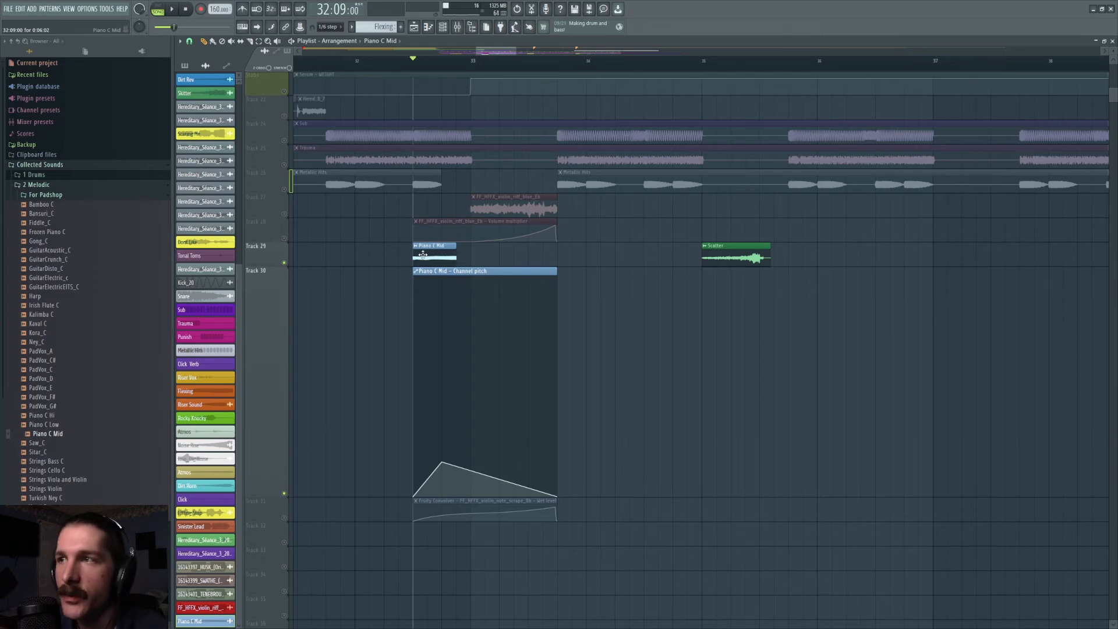
{"action": "left_click", "coordinate": [459, 26]}
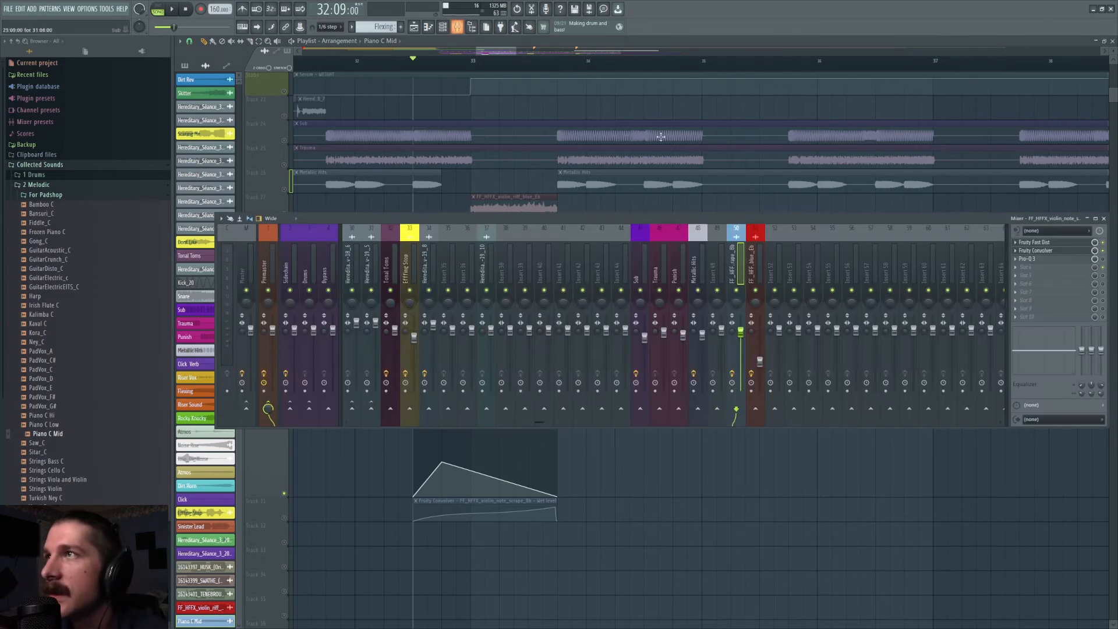
{"action": "left_click", "coordinate": [1047, 253]}
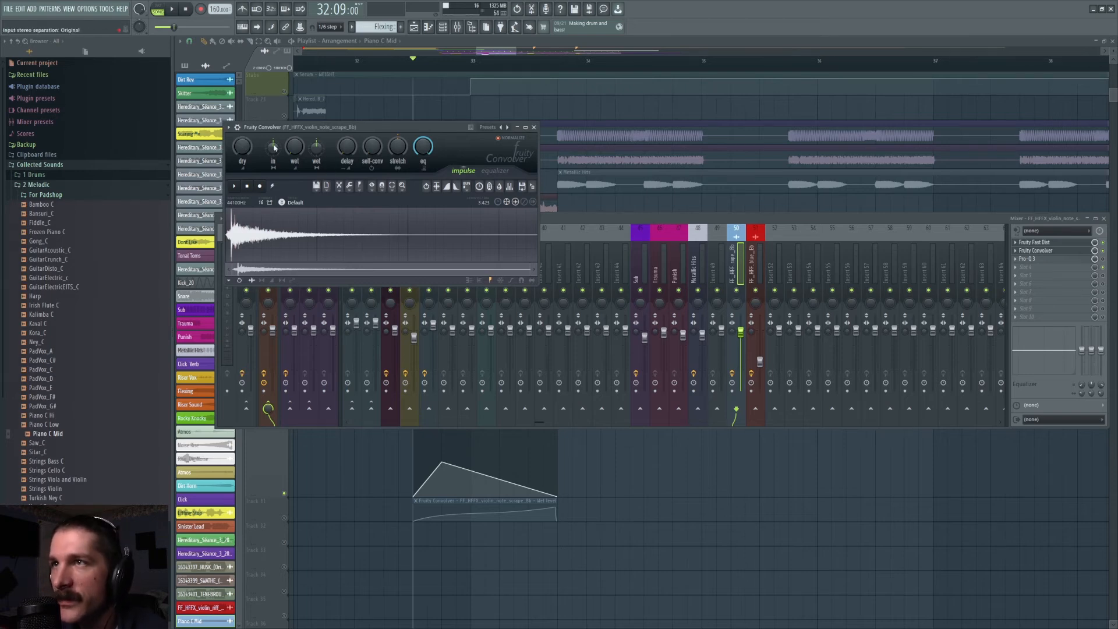
{"action": "left_click_drag", "start_coordinate": [244, 153], "coordinate": [245, 151]}
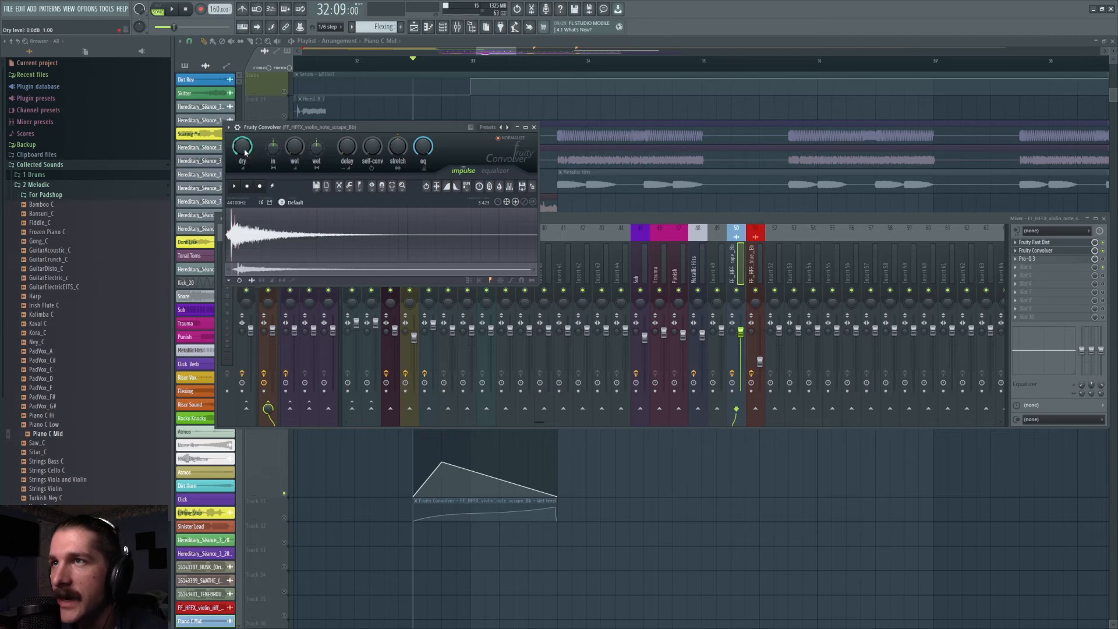
{"action": "left_click_drag", "start_coordinate": [245, 153], "coordinate": [245, 174]}
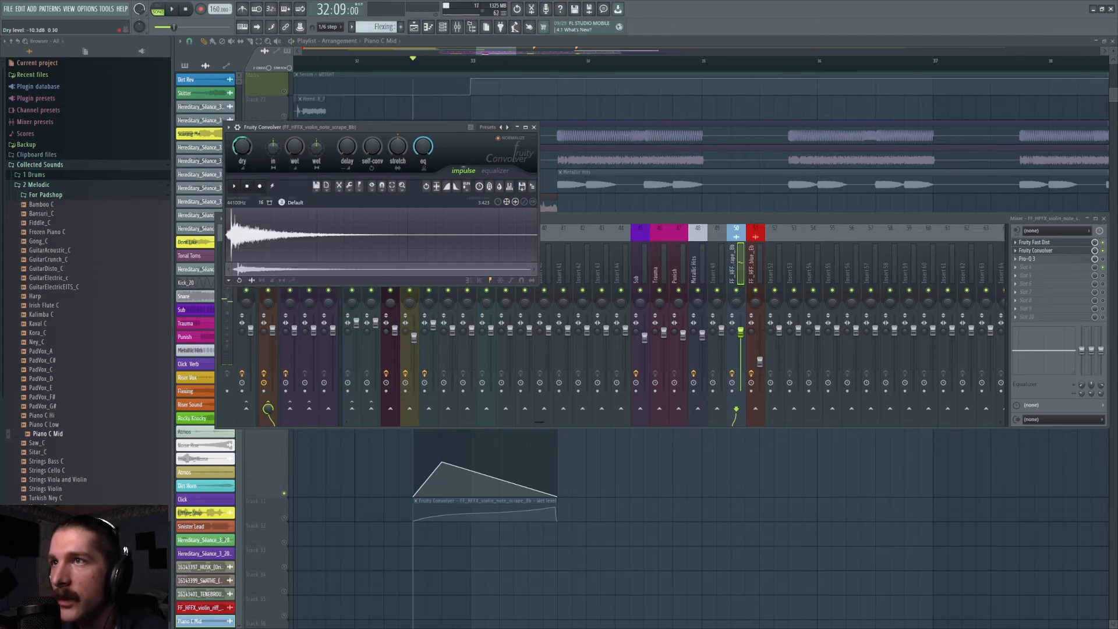
Step: Unmute the convolver's wet level automation on track 31 and play the piano from 32:09:00 with the Fruity Convolver open
{"action": "left_click", "coordinate": [285, 518]}
{"action": "left_click", "coordinate": [457, 26]}
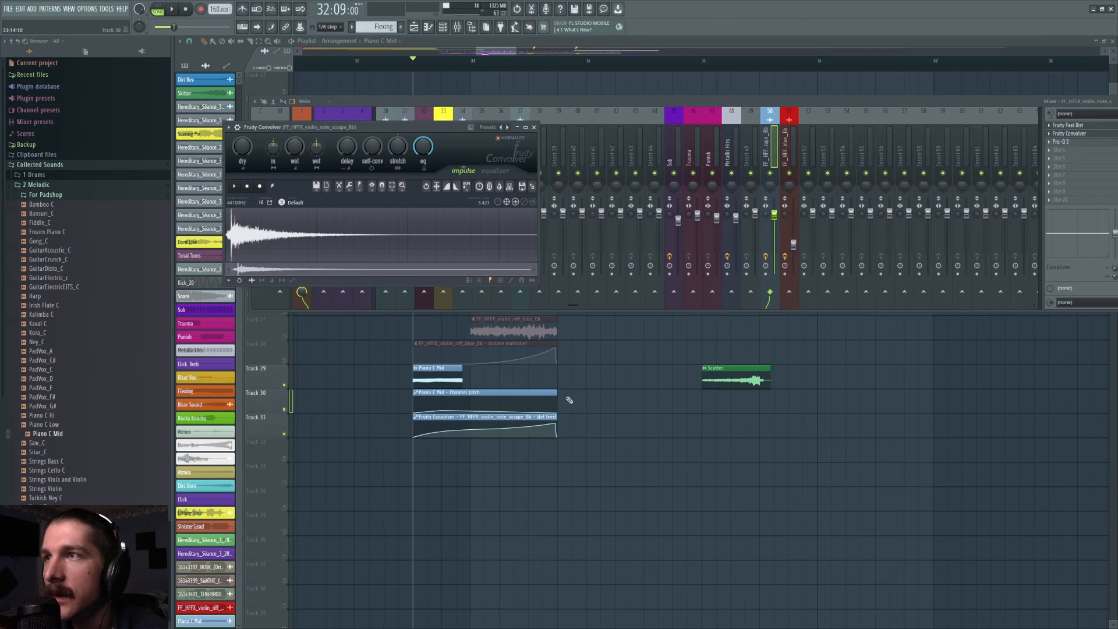
{"action": "key", "text": "space"}
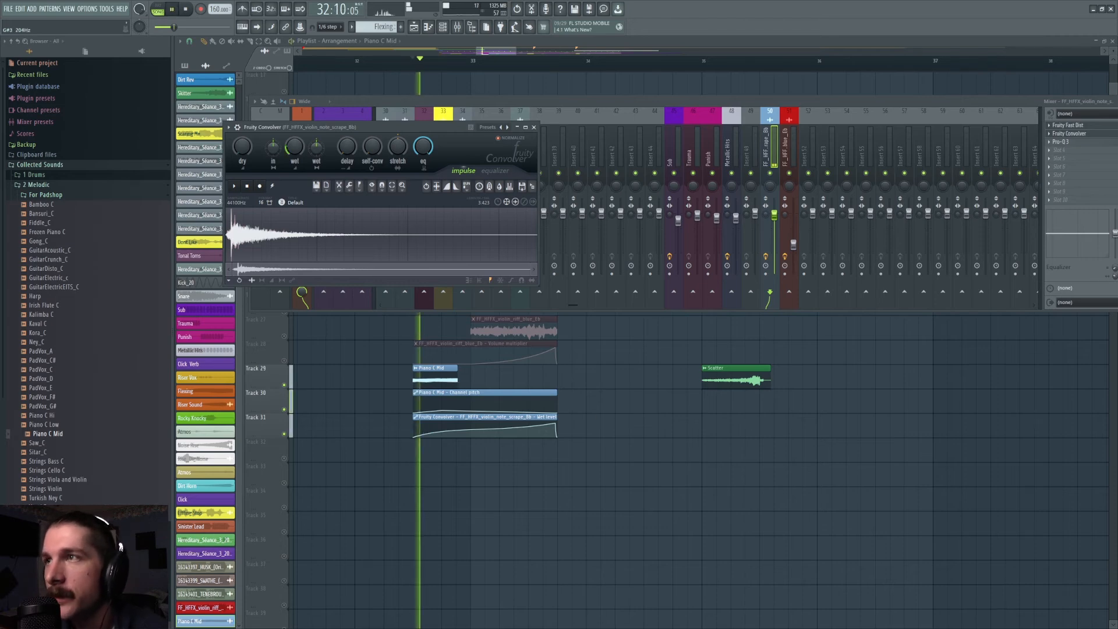
{"action": "key", "text": "space"}
{"action": "left_click_drag", "start_coordinate": [1, 70], "coordinate": [819, 367]}
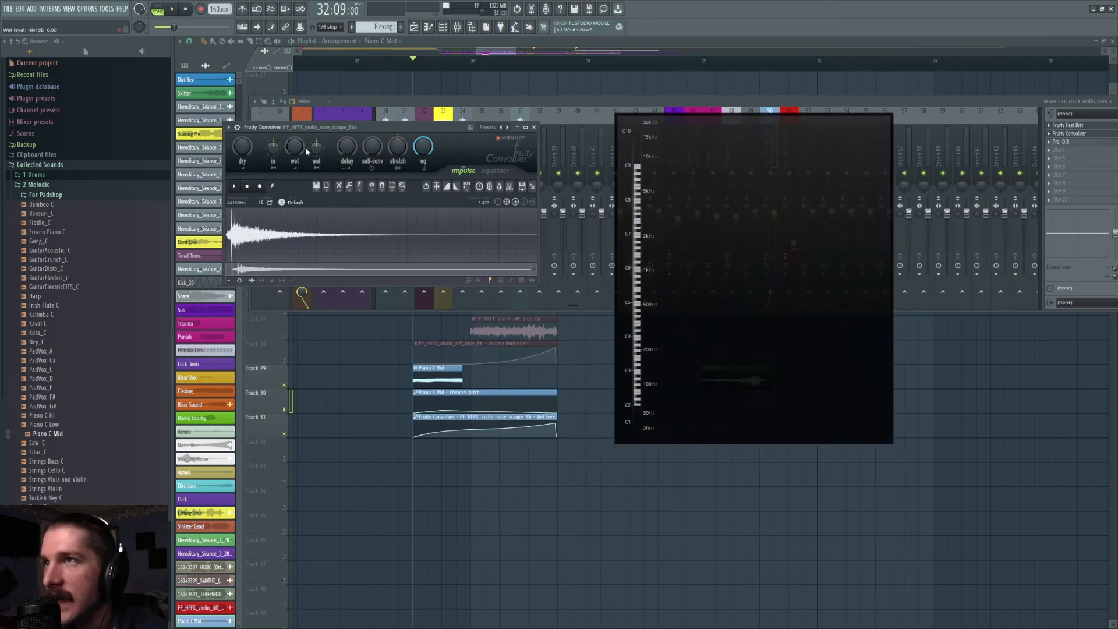
{"action": "key", "text": "space"}
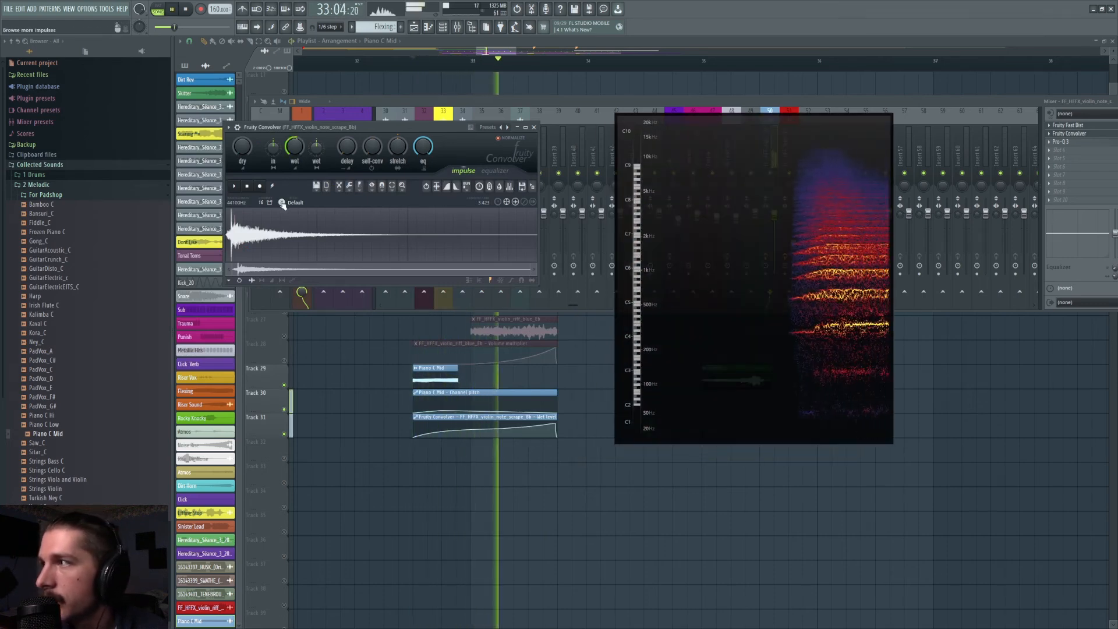
Step: Play the piano through the Pro-Q 3 on its mixer insert and close the plugin and mixer windows
{"action": "key", "text": "space"}
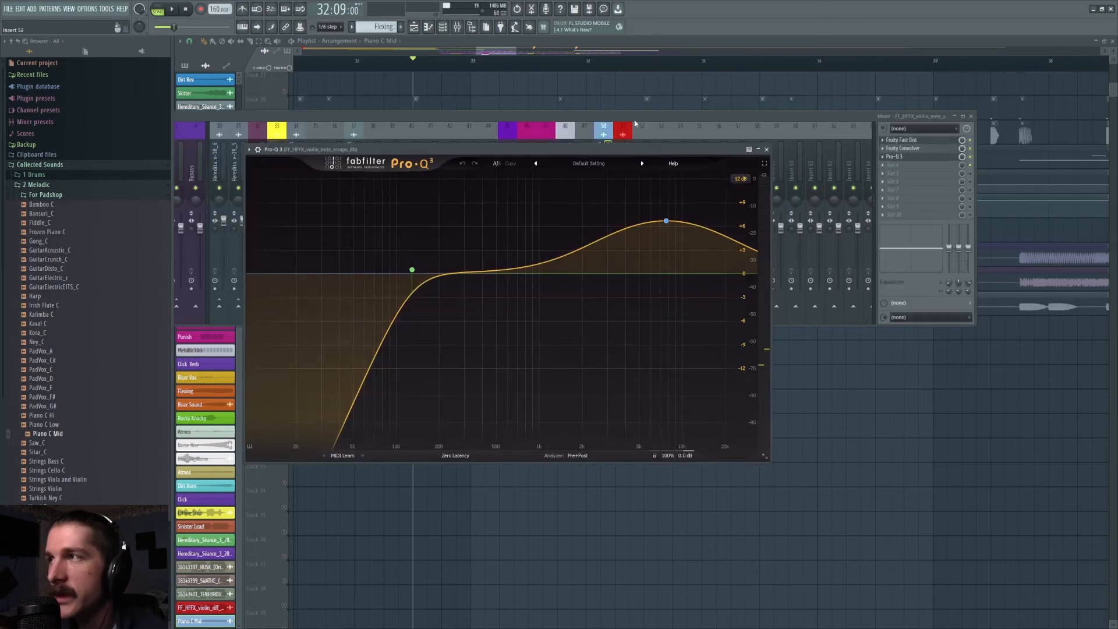
{"action": "mouse_move", "coordinate": [652, 228]}
{"action": "key", "text": "space"}
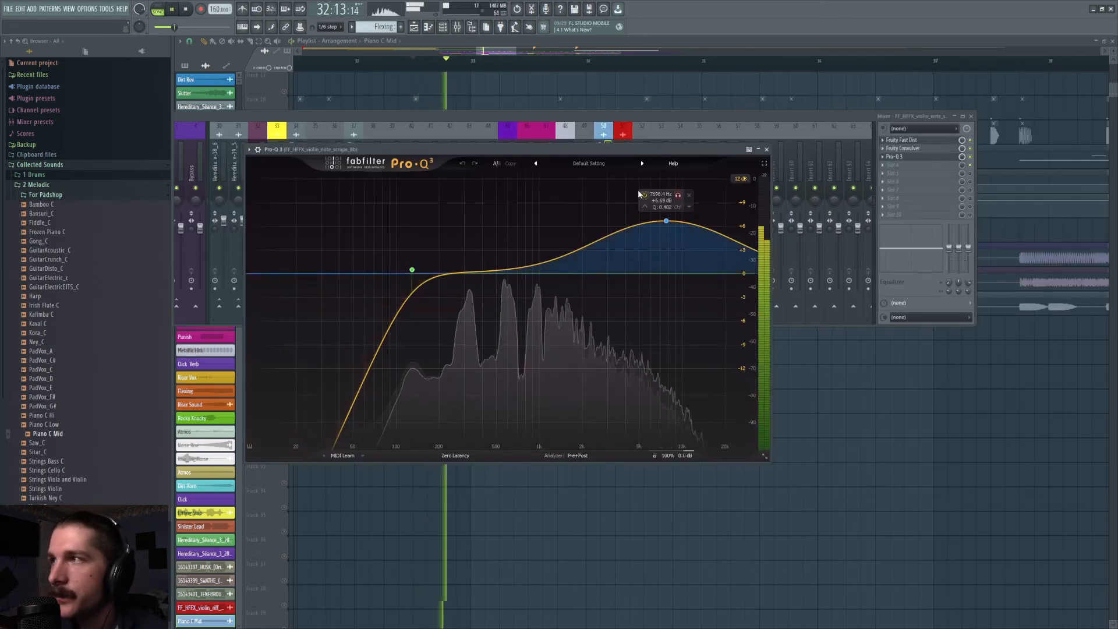
{"action": "key", "text": "space"}
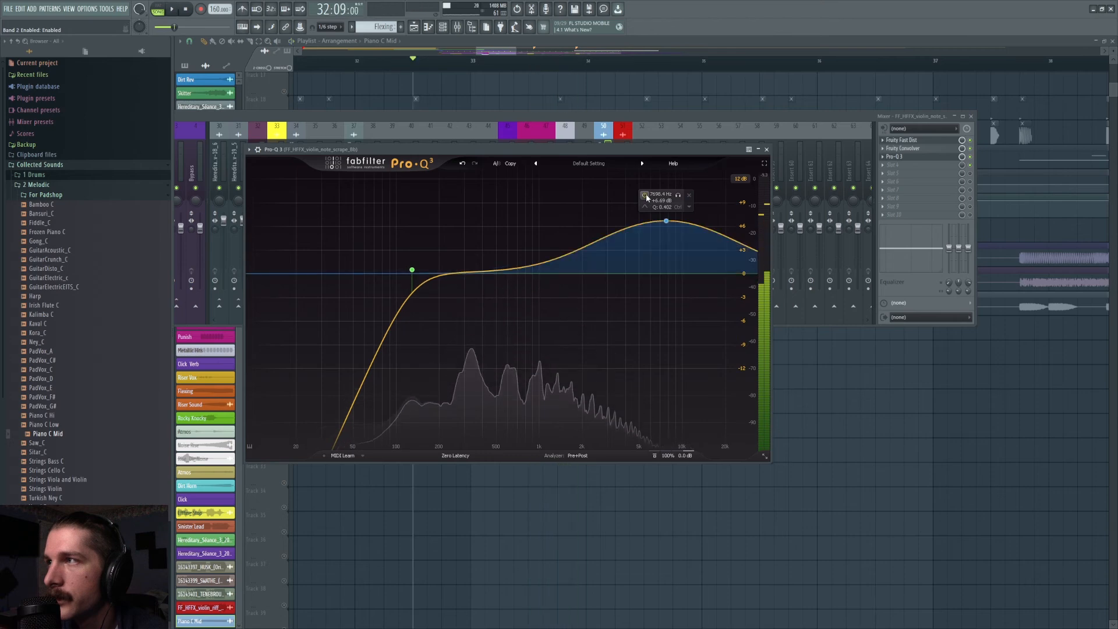
{"action": "left_click", "coordinate": [874, 147]}
{"action": "key", "text": "F12"}
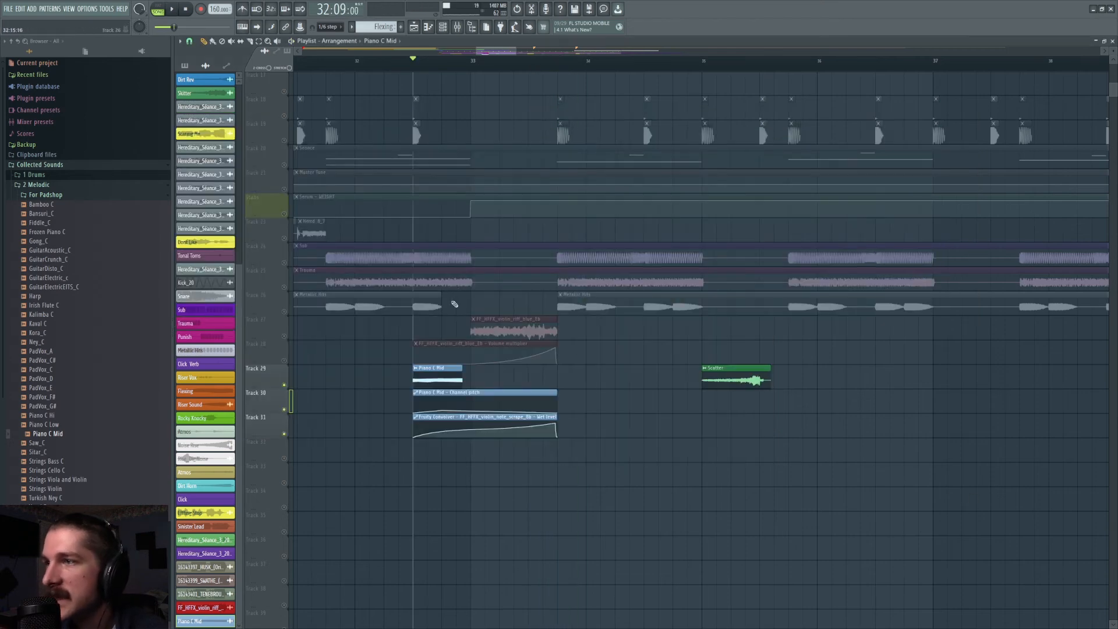
Step: Unmute the violin riff and its volume multiplier automation on tracks 27 and 28
{"action": "left_click_drag", "start_coordinate": [290, 362], "coordinate": [290, 340]}
{"action": "scroll", "coordinate": [536, 69], "scroll_direction": "up", "scroll_amount": 6}
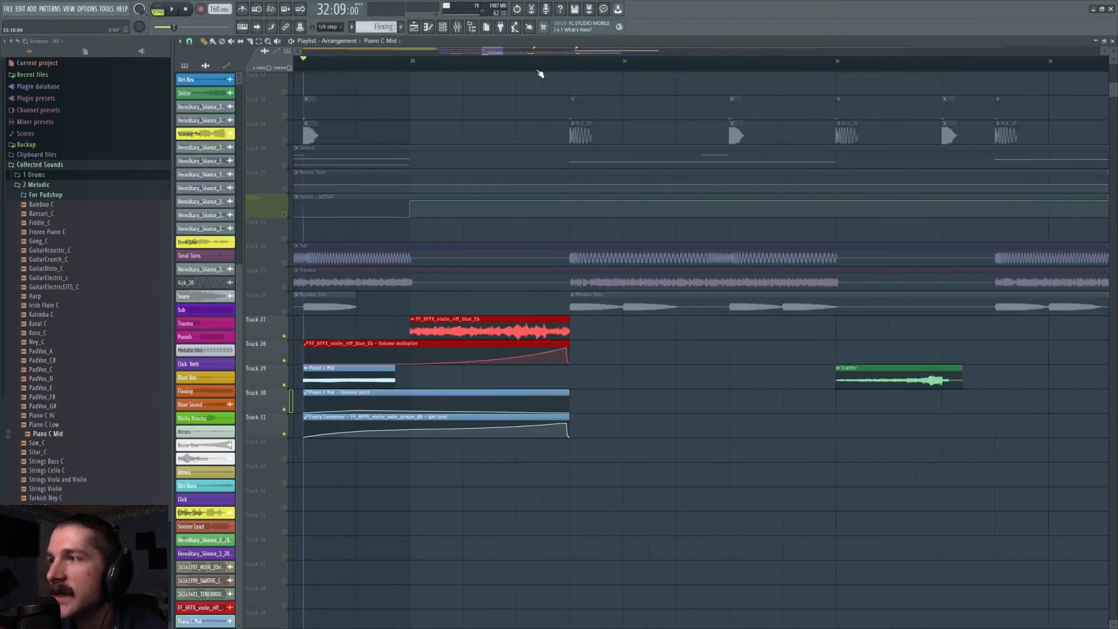
{"action": "scroll", "coordinate": [516, 235], "scroll_direction": "down", "scroll_amount": 3}
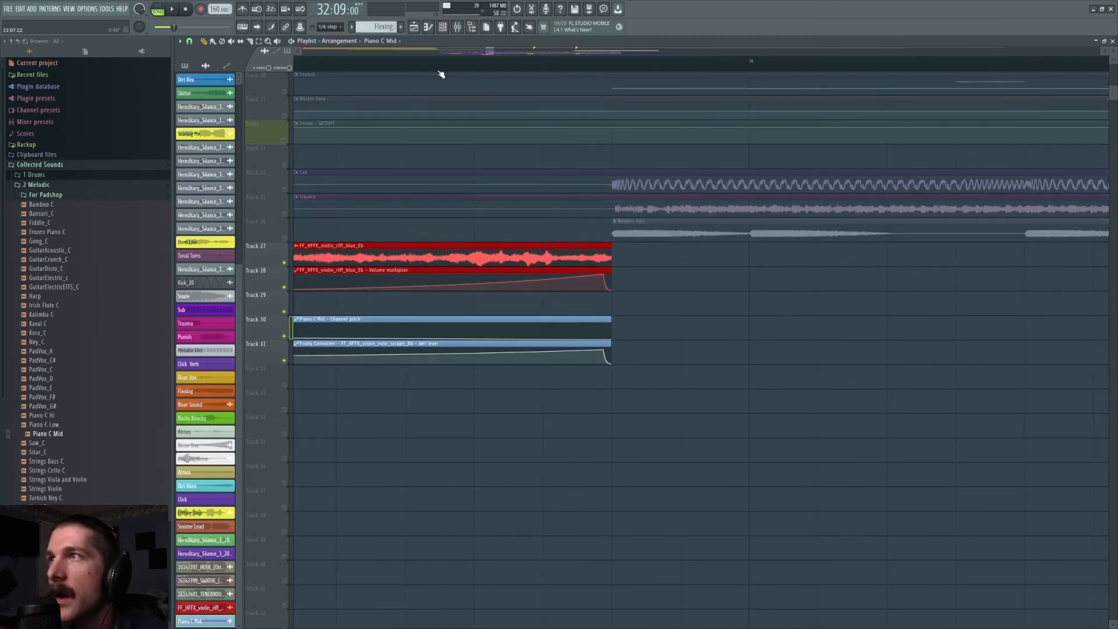
{"action": "scroll", "coordinate": [445, 68], "scroll_direction": "down", "scroll_amount": 5}
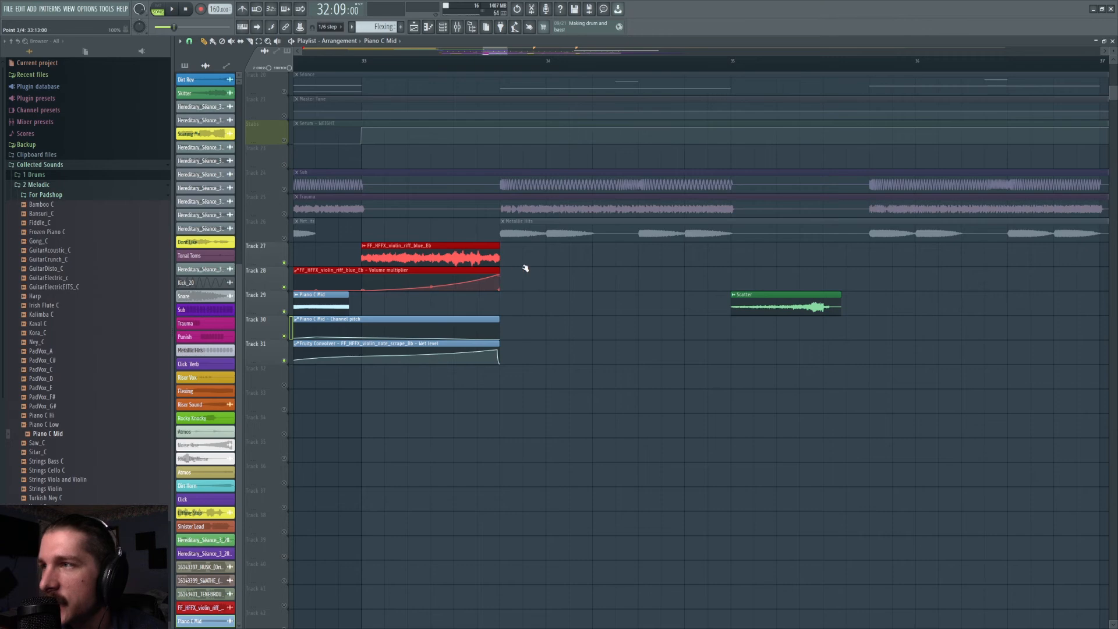
Step: Move the peak point of the convolver wet level automation to the clip's end and change the playlist's snap setting
{"action": "key", "text": "ctrl+z"}
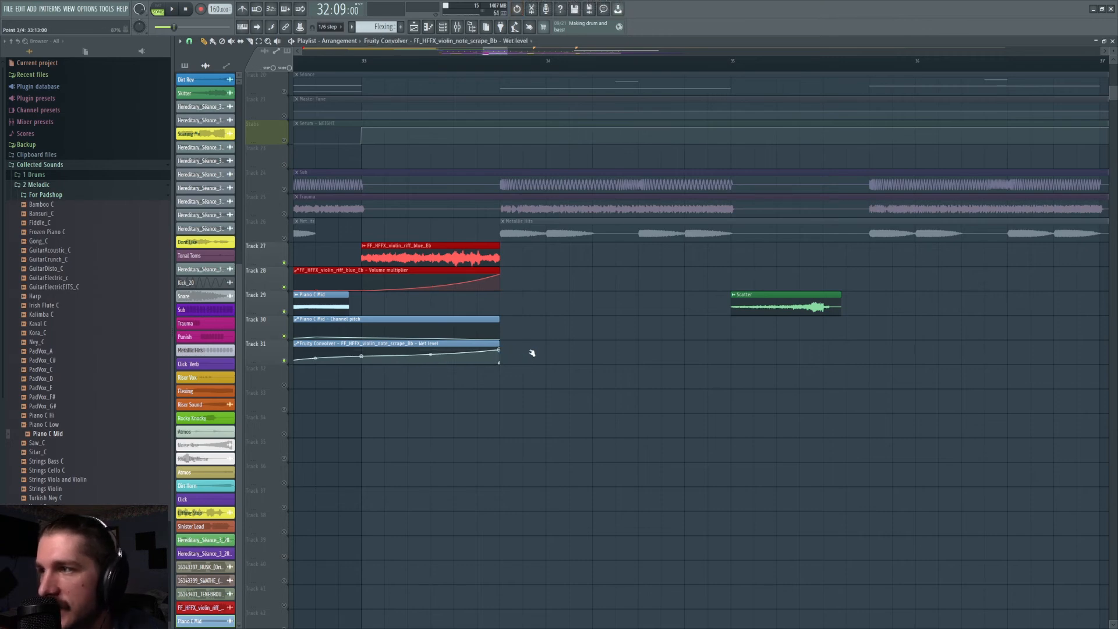
{"action": "mouse_move", "coordinate": [498, 349]}
{"action": "left_mouse_down"}
{"action": "mouse_move", "coordinate": [388, 351]}
{"action": "mouse_move", "coordinate": [506, 365]}
{"action": "left_mouse_up"}
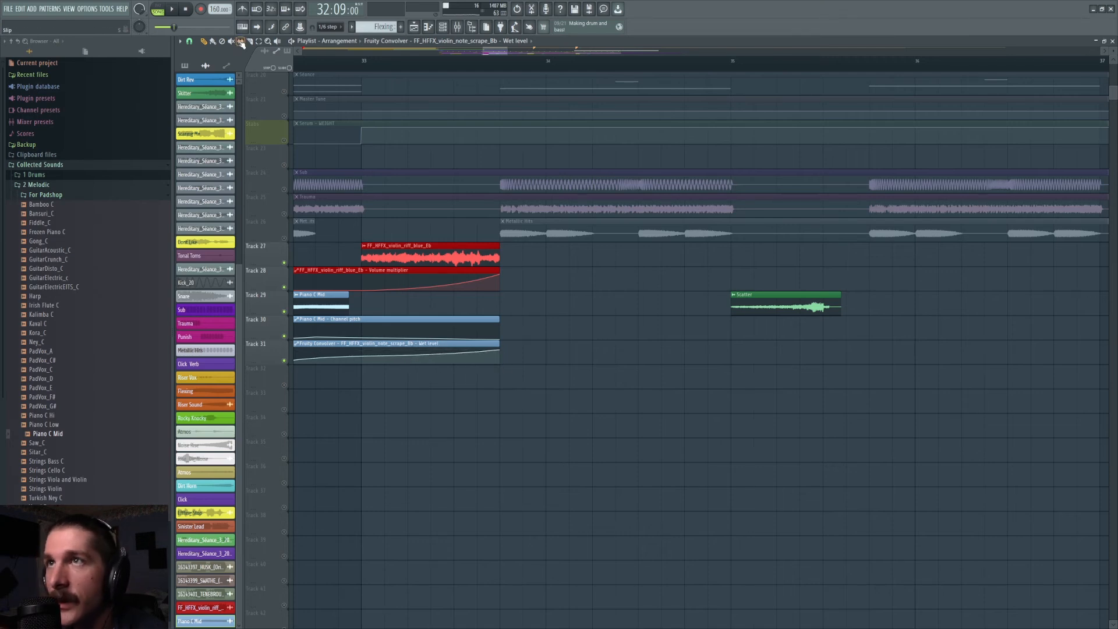
{"action": "left_click", "coordinate": [190, 42]}
{"action": "left_click", "coordinate": [203, 99]}
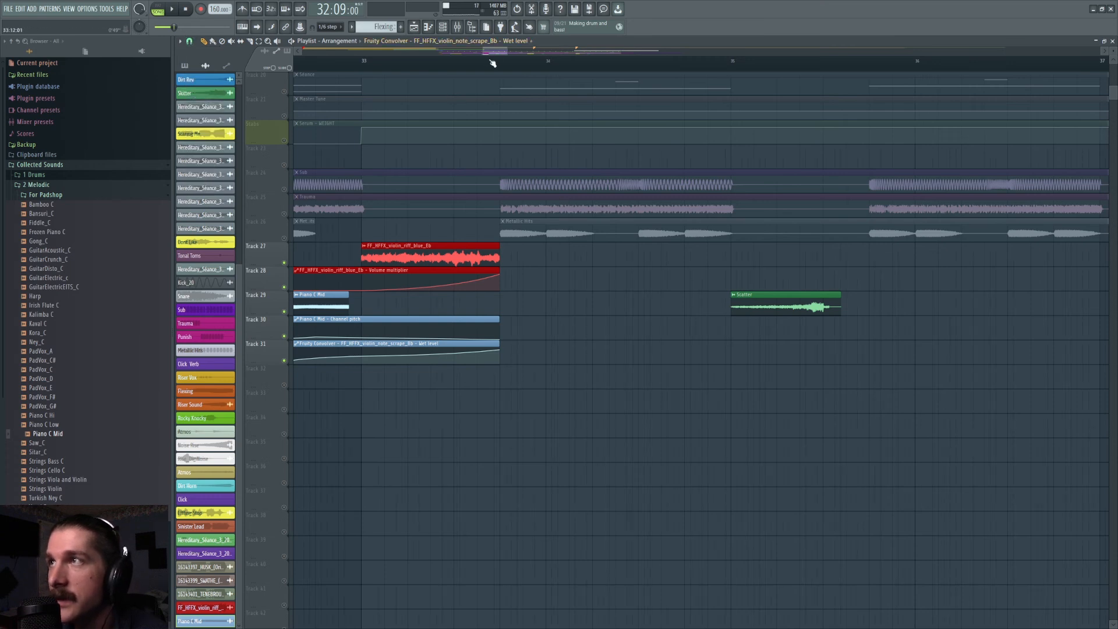
{"action": "scroll", "coordinate": [492, 63], "scroll_direction": "up", "scroll_amount": 4}
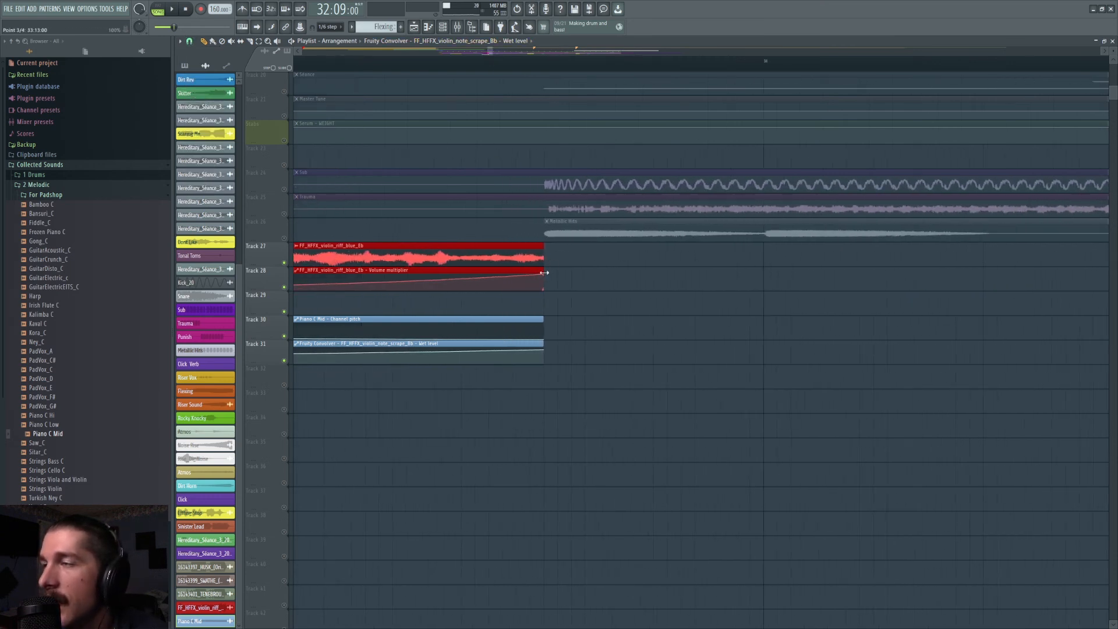
Step: Unmute the Sub, Trauma and metallic hits on tracks 24 to 26 and play the transition into them from 32:09:00
{"action": "left_click", "coordinate": [284, 189]}
{"action": "left_click_drag", "start_coordinate": [284, 214], "coordinate": [284, 238]}
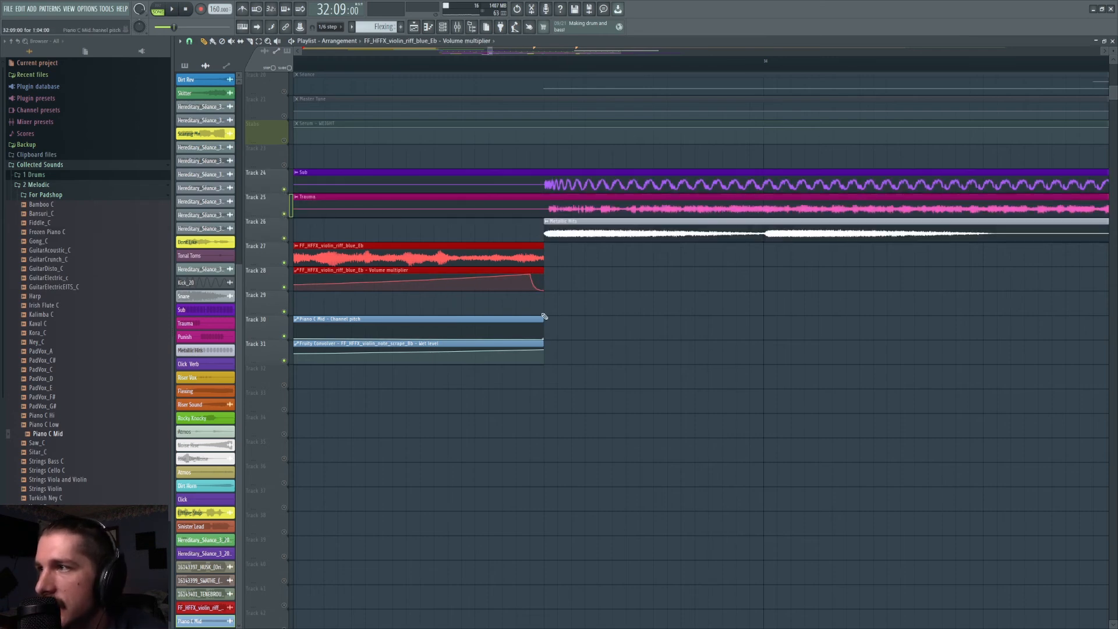
{"action": "key", "text": "space"}
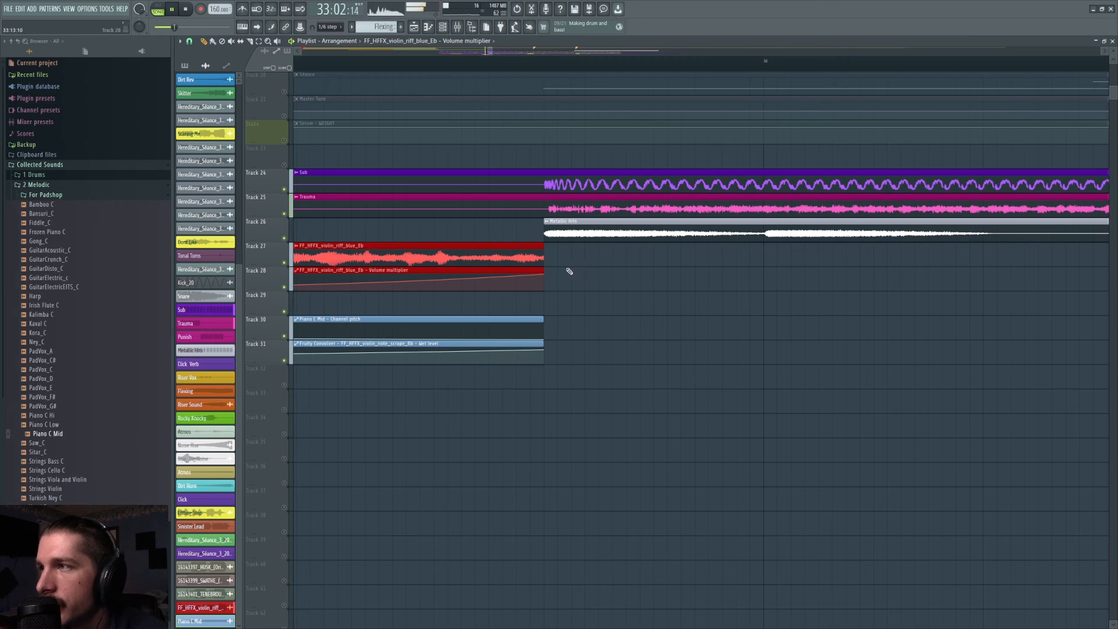
{"action": "key", "text": "space"}
Step: Move the peak points of the violin volume and convolver wet level automation slightly earlier for a curved fall-off and play the transition
{"action": "left_click_drag", "start_coordinate": [543, 272], "coordinate": [516, 274]}
{"action": "left_click_drag", "start_coordinate": [538, 350], "coordinate": [517, 350]}
{"action": "key", "text": "space"}
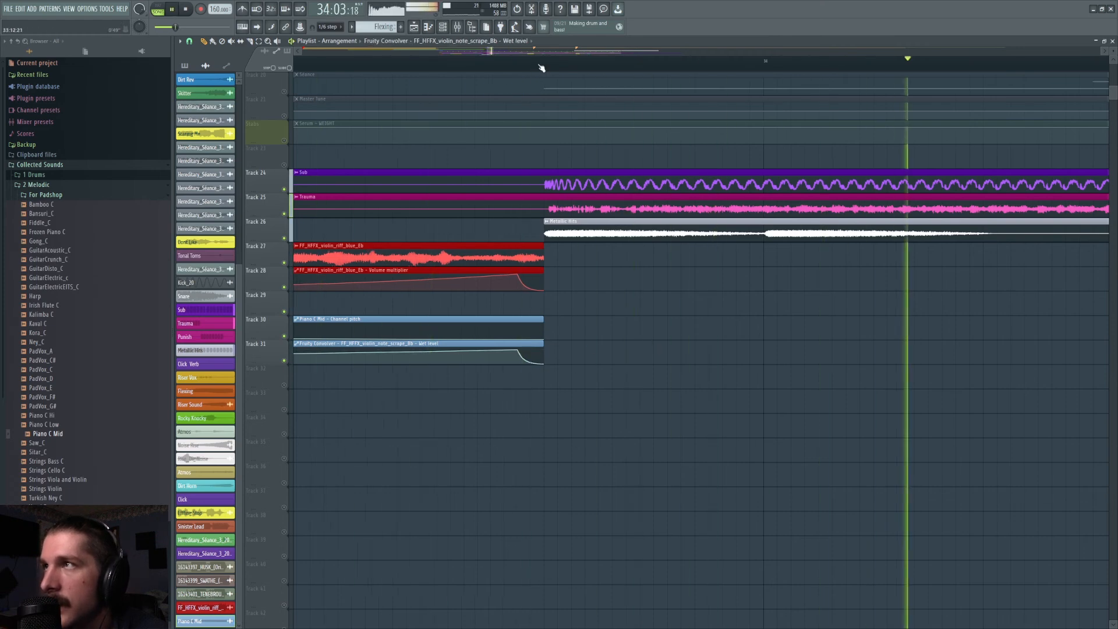
{"action": "key", "text": "space"}
Step: Unmute tracks 18, 19, 20 and 22 and play the transition in the full arrangement from 32:09:00
{"action": "scroll", "coordinate": [539, 64], "scroll_direction": "down", "scroll_amount": 2}
{"action": "scroll", "coordinate": [297, 226], "scroll_direction": "up", "scroll_amount": 5}
{"action": "left_click", "coordinate": [284, 238]}
{"action": "left_click", "coordinate": [284, 213]}
{"action": "left_click", "coordinate": [284, 262]}
{"action": "left_click", "coordinate": [286, 312]}
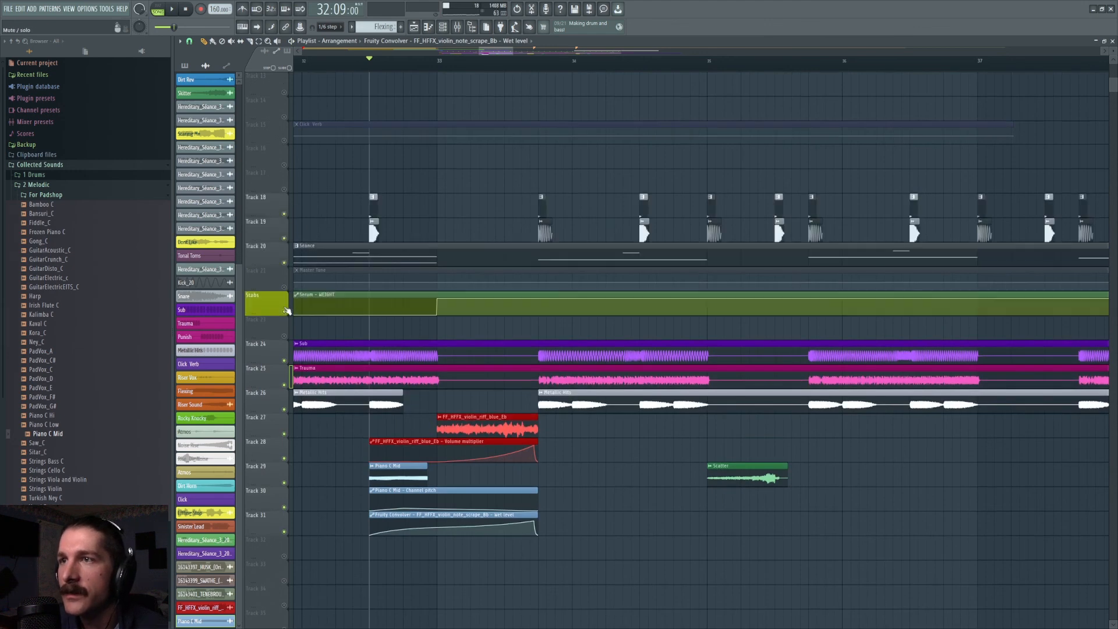
{"action": "key", "text": "space"}
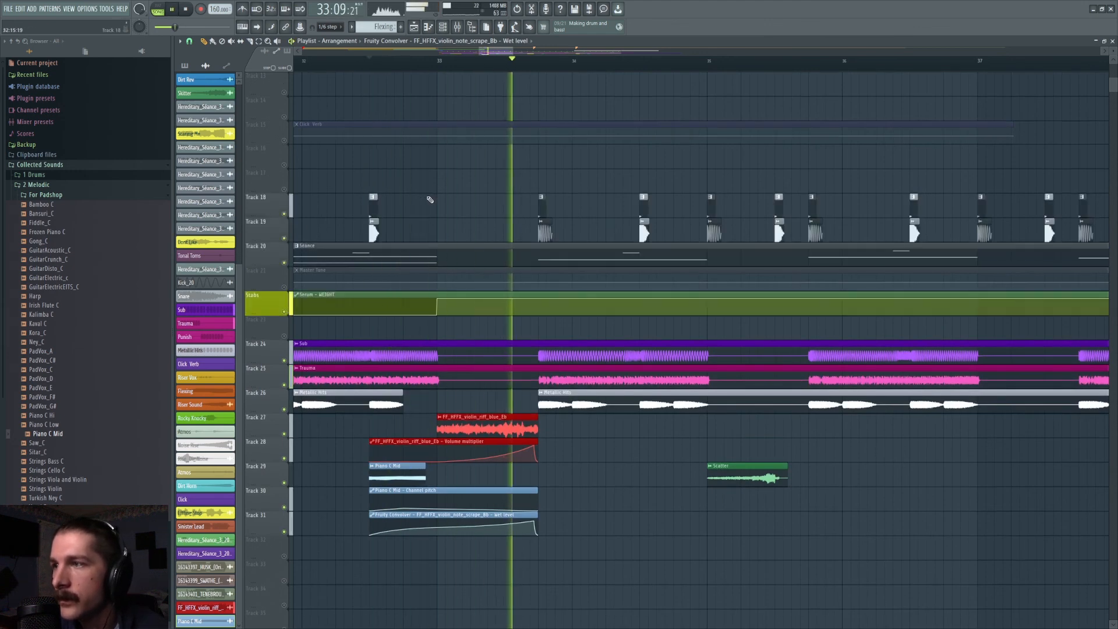
{"action": "key", "text": "space"}
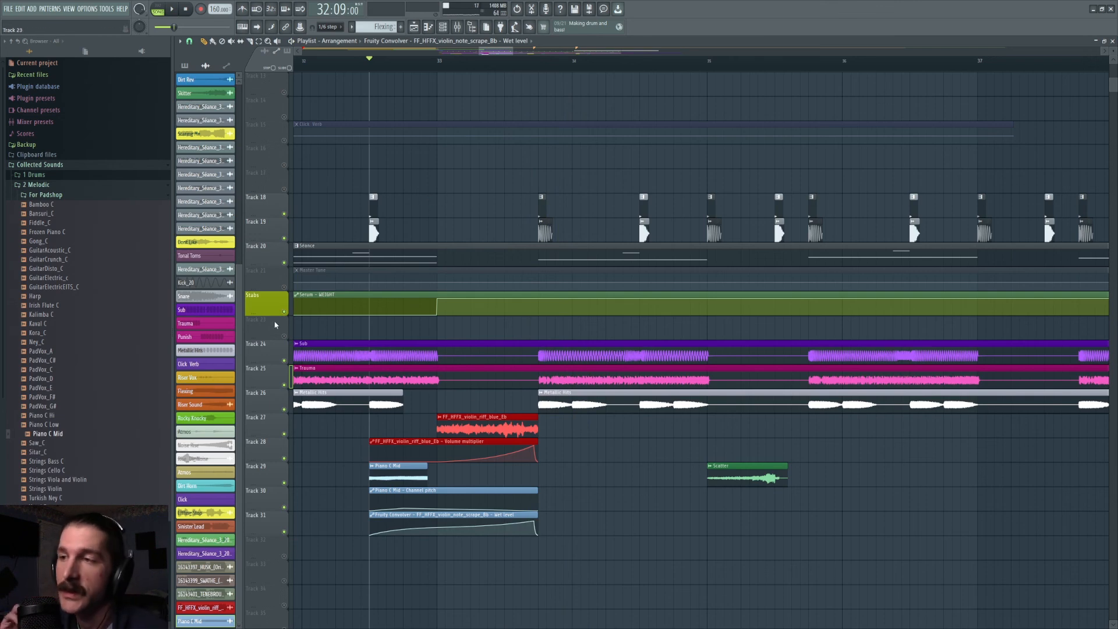
Step: Open the Piano C Mid sample settings, isolate tracks 28 to 31 and play the piano layer from 32:09:00
{"action": "double_click", "coordinate": [387, 476]}
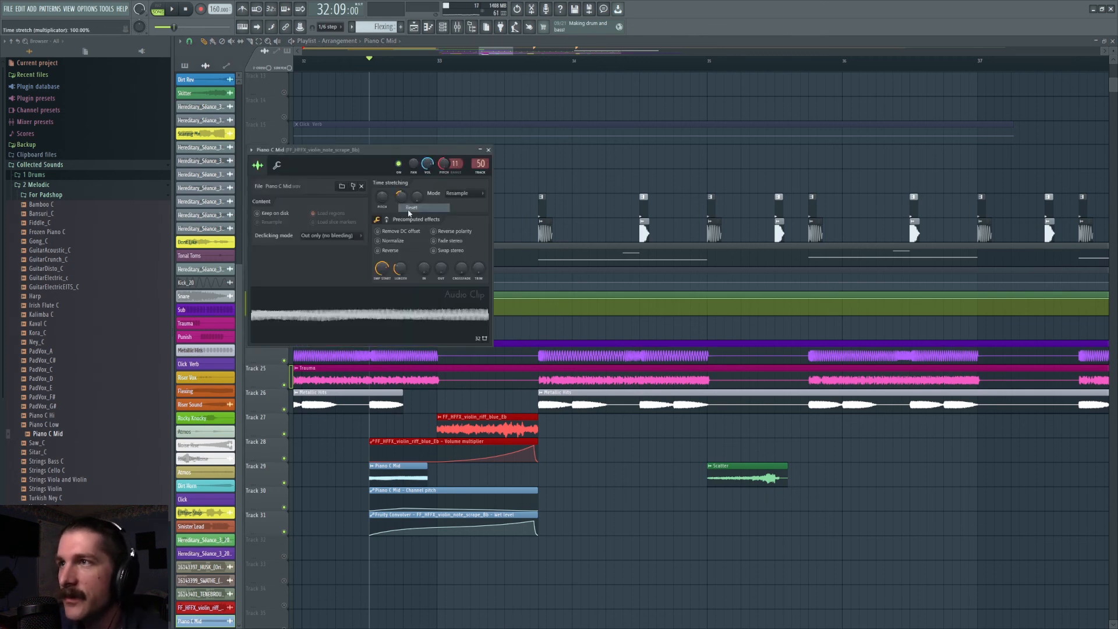
{"action": "right_click", "coordinate": [284, 458]}
{"action": "left_click", "coordinate": [284, 482]}
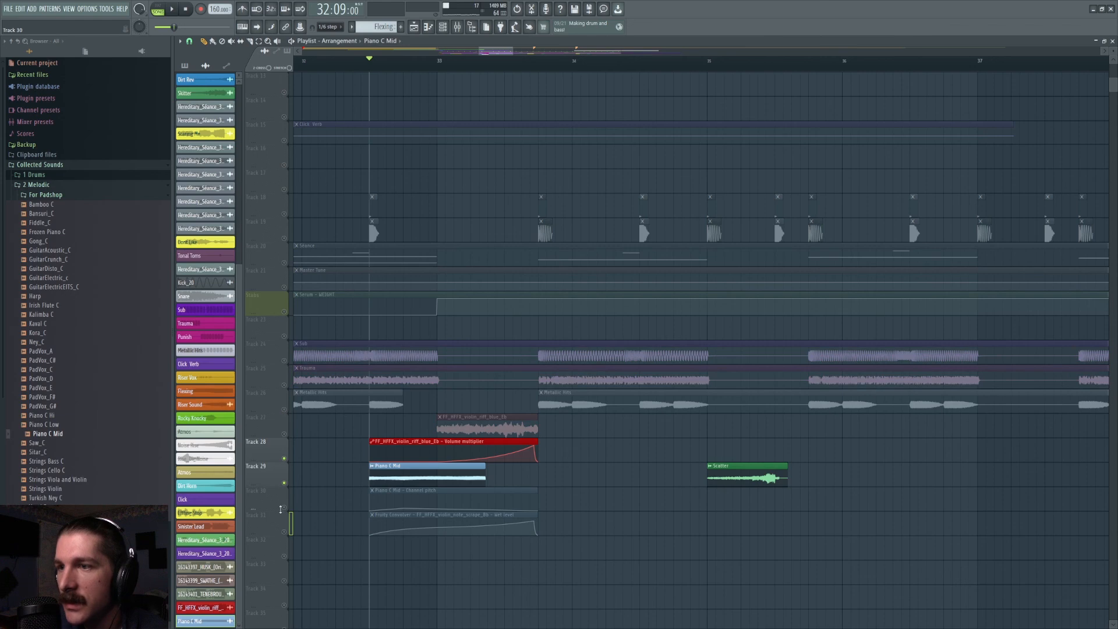
{"action": "left_click", "coordinate": [284, 507]}
{"action": "left_click", "coordinate": [285, 531]}
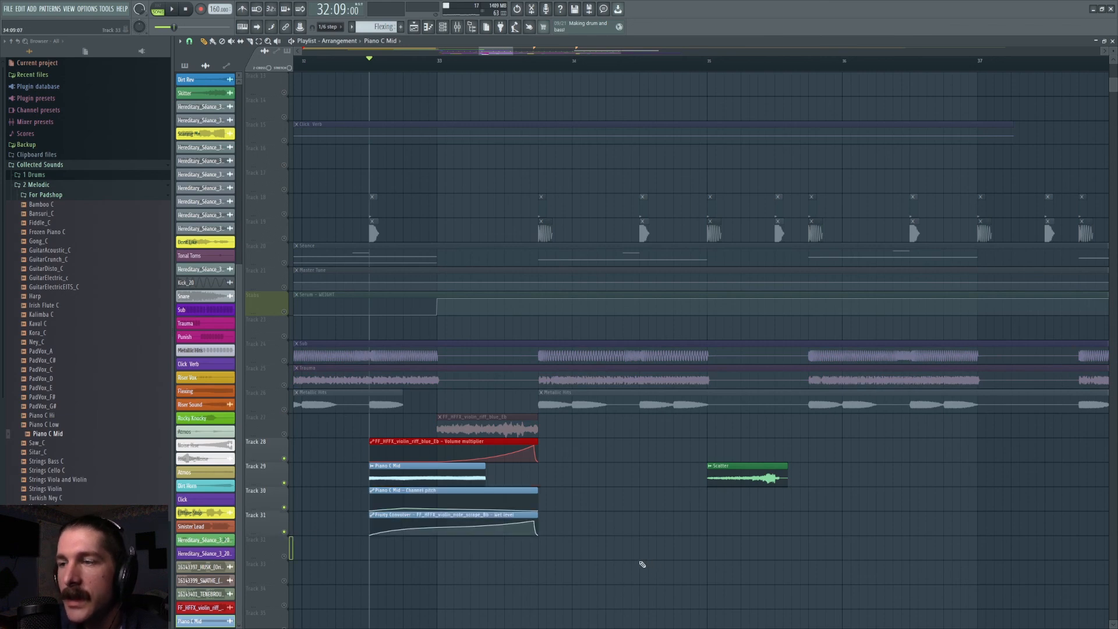
{"action": "key", "text": "space"}
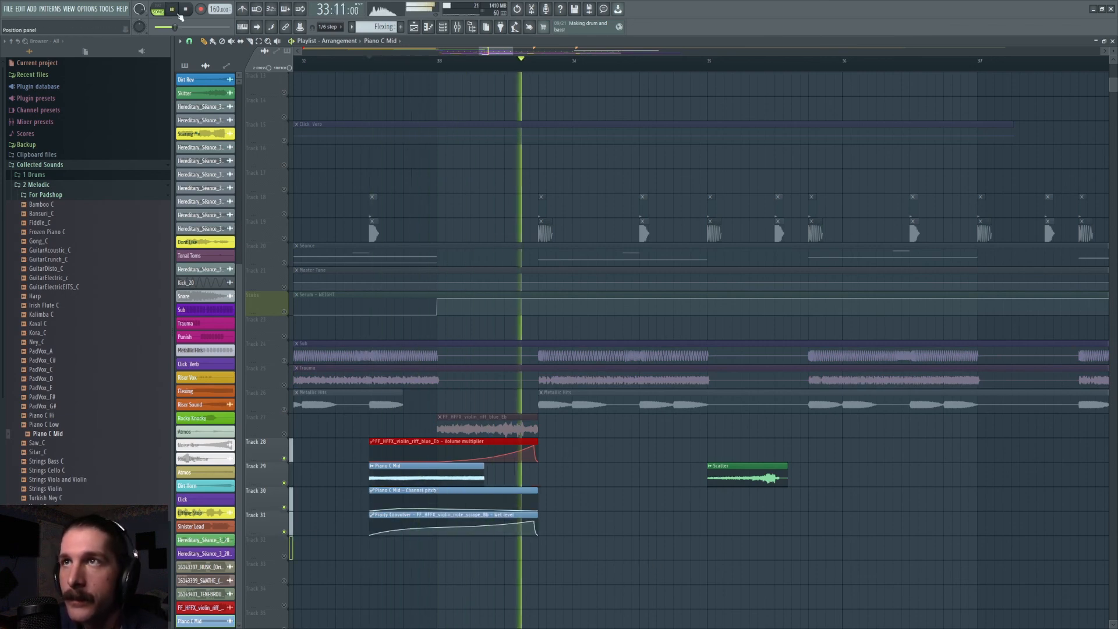
{"action": "key", "text": "space"}
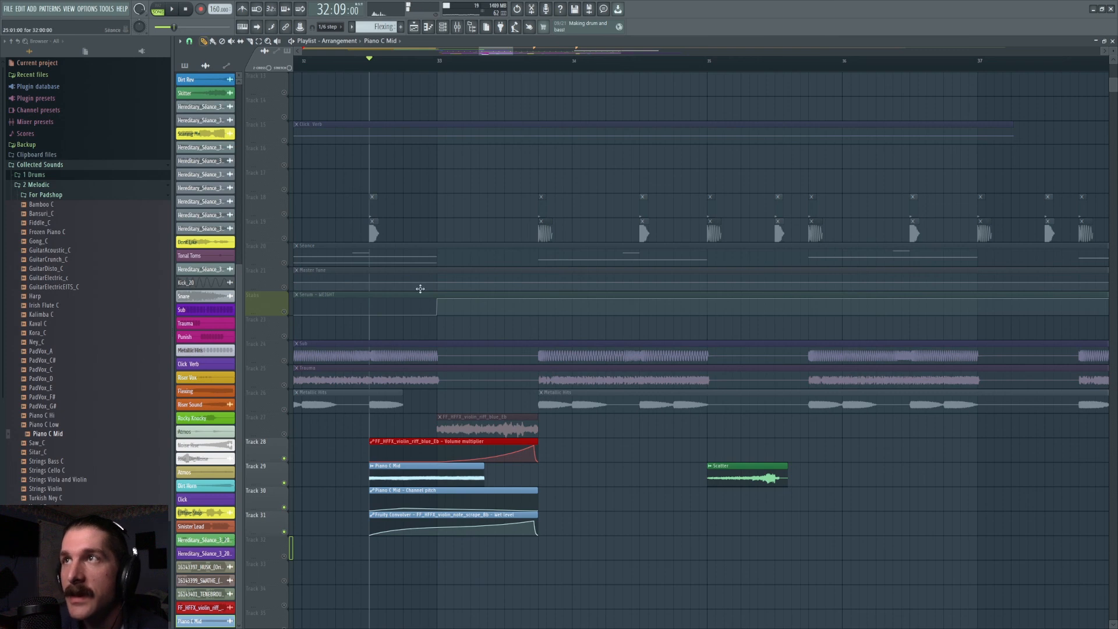
Step: Try shortening the Piano C Mid clip on track 29 and play it from 32:09:00
{"action": "left_click_drag", "start_coordinate": [484, 474], "coordinate": [402, 473]}
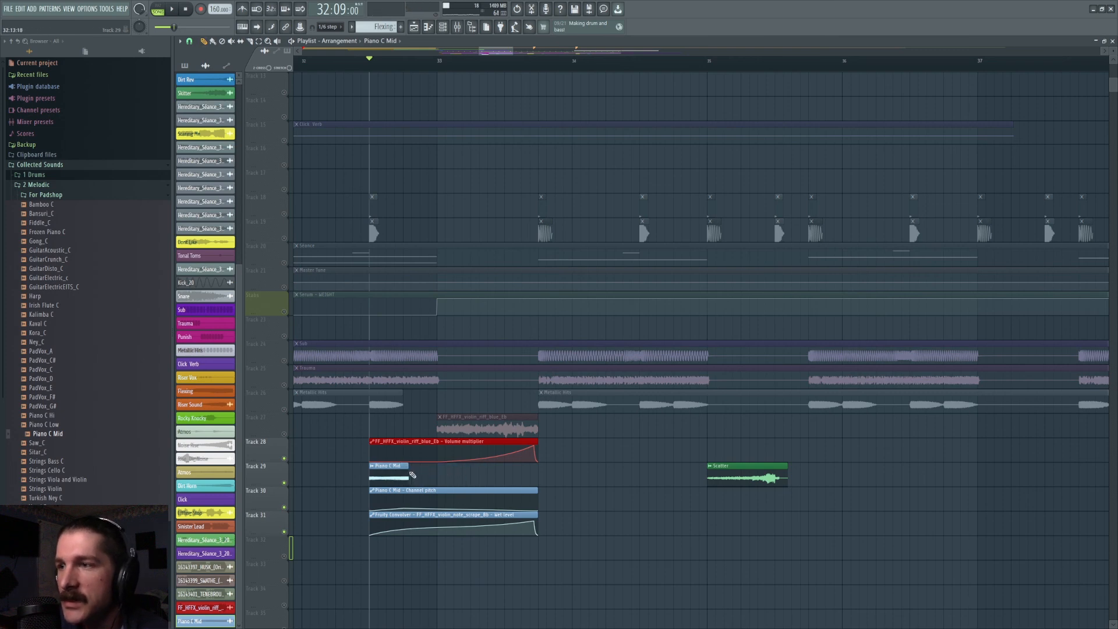
{"action": "key", "text": "space"}
{"action": "key", "text": "space"}
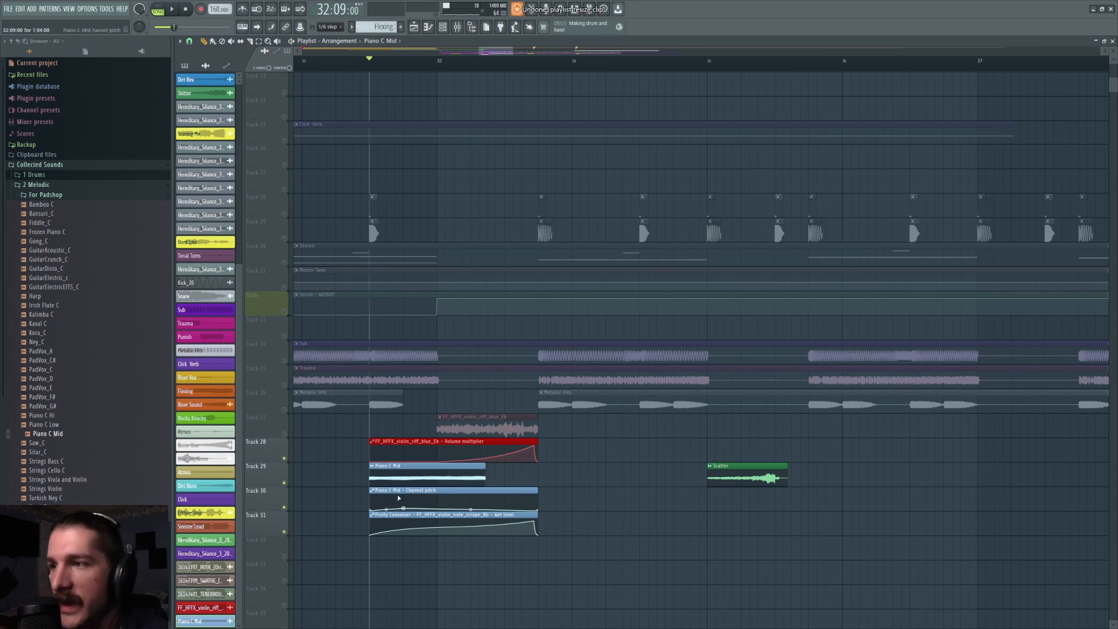
Step: Raise the first point of the piano's channel pitch automation on track 30 so the pitch falls, and play the result
{"action": "left_click_drag", "start_coordinate": [370, 510], "coordinate": [377, 500]}
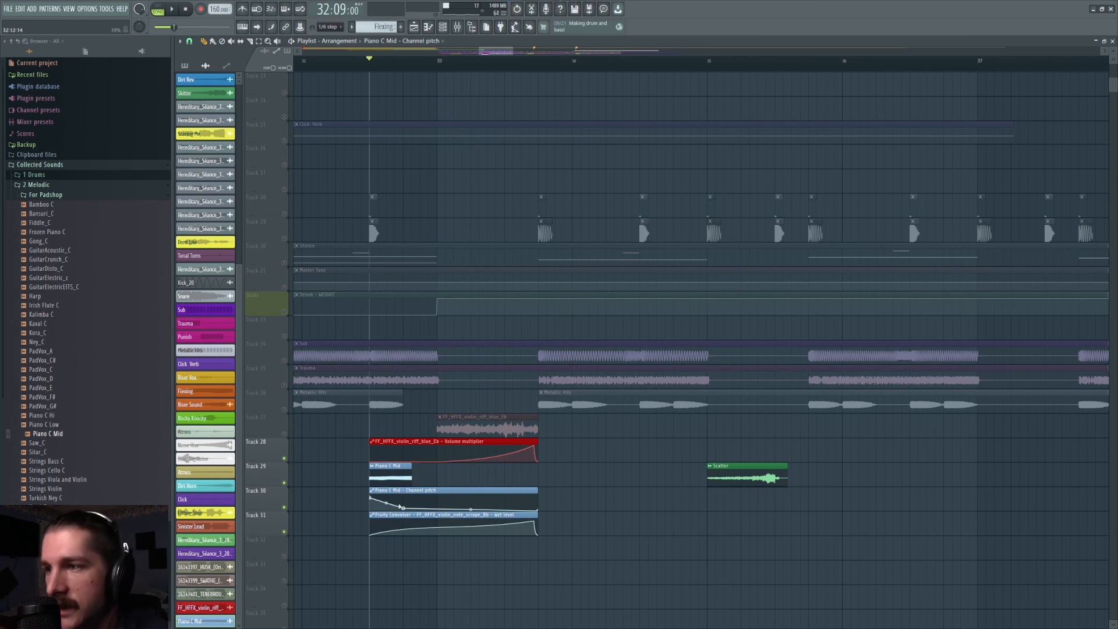
{"action": "key", "text": "space"}
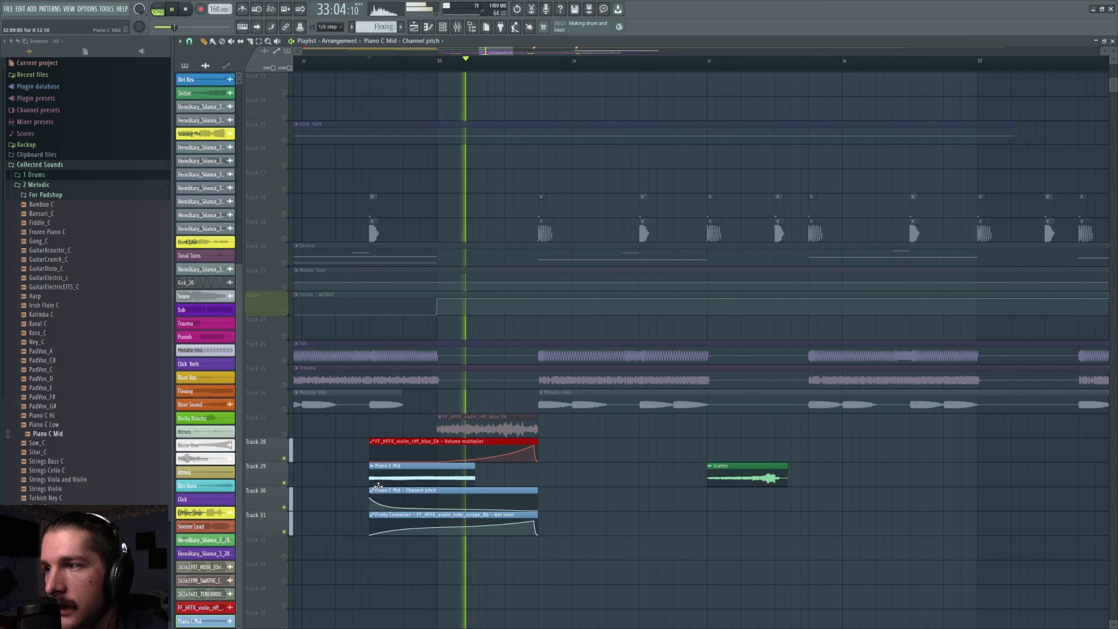
{"action": "key", "text": "space"}
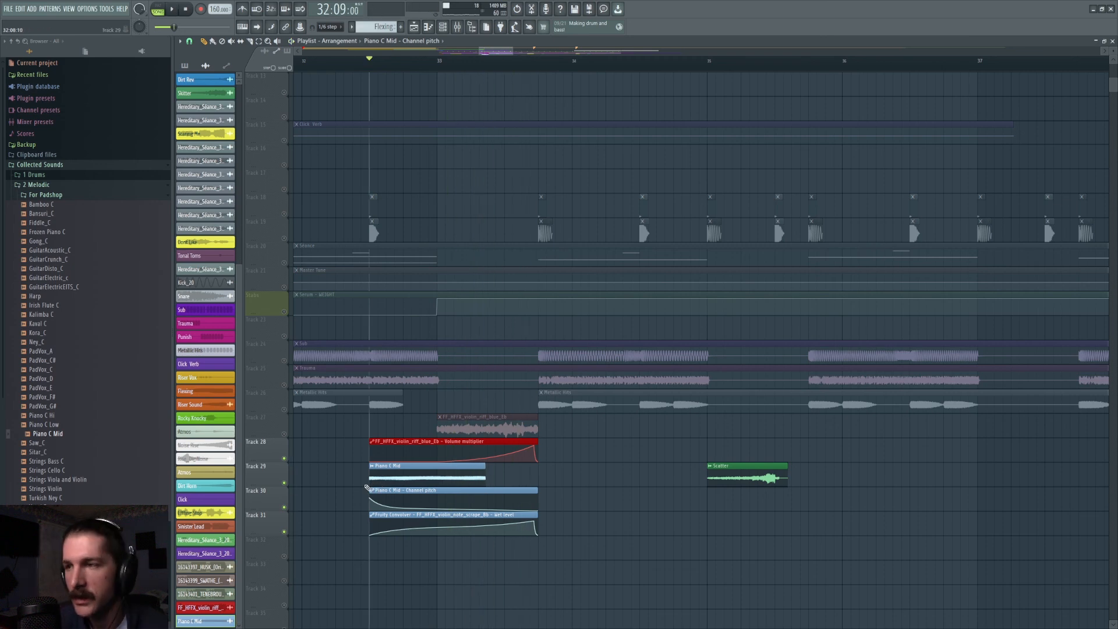